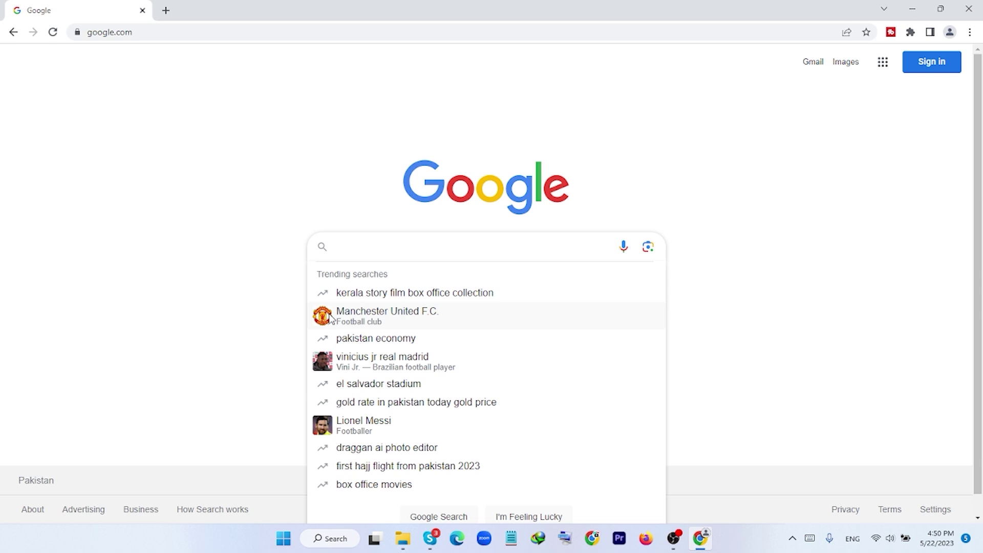
# Step: Search Google for 'davinci resolve' by accepting the suggested query
pyautogui.write('d')
pyautogui.write('avin')
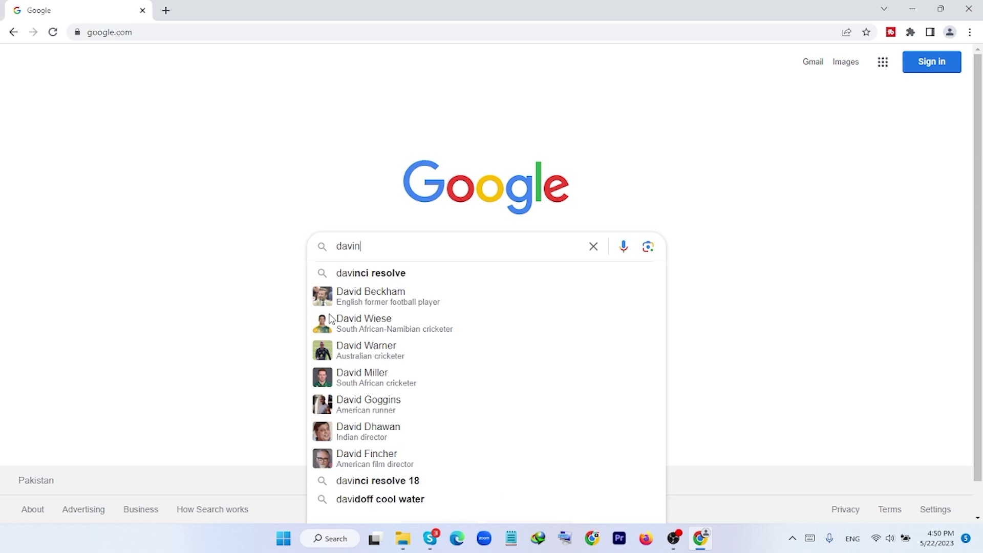
pyautogui.press('Down')
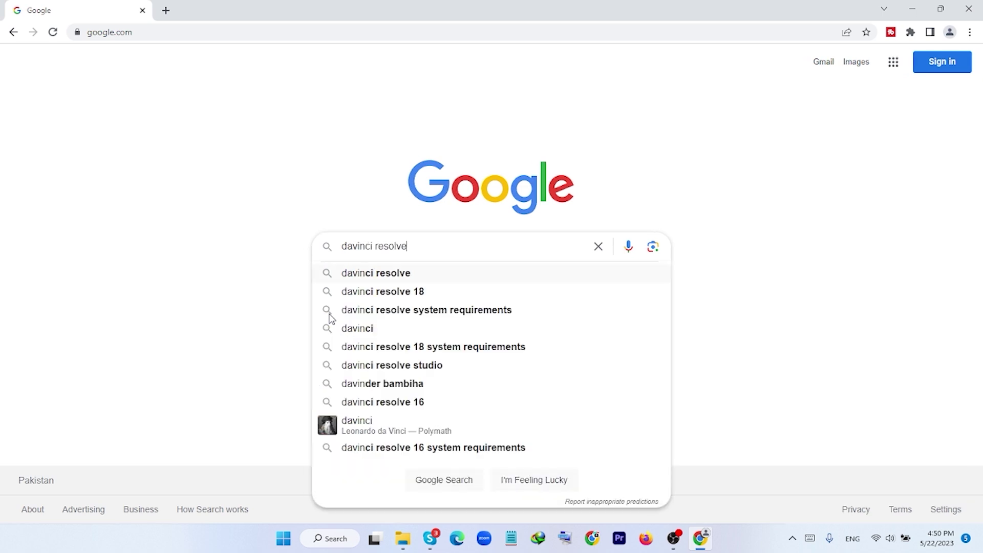
pyautogui.press('Return')
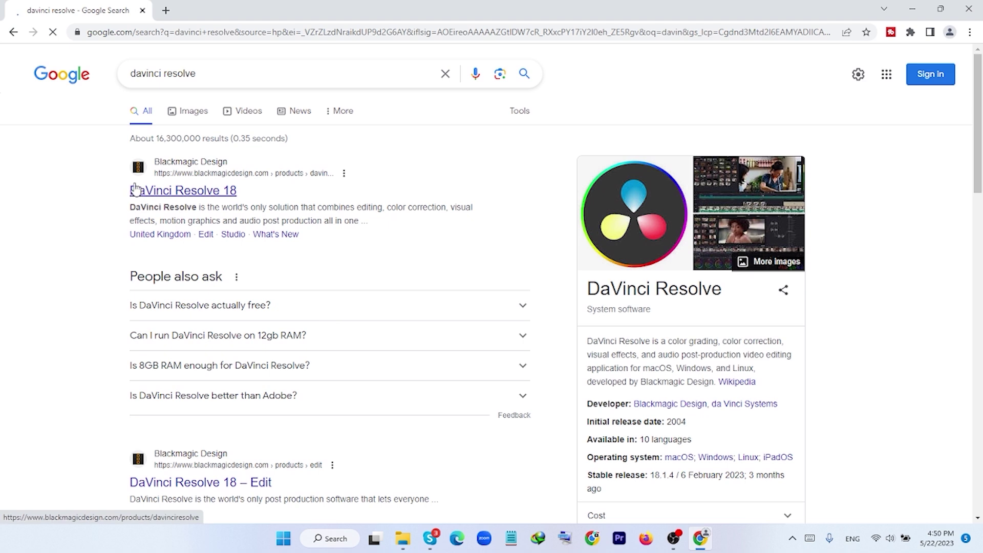
# Step: Open the official DaVinci Resolve 18 page and bring up its free download options
pyautogui.click(173, 199)
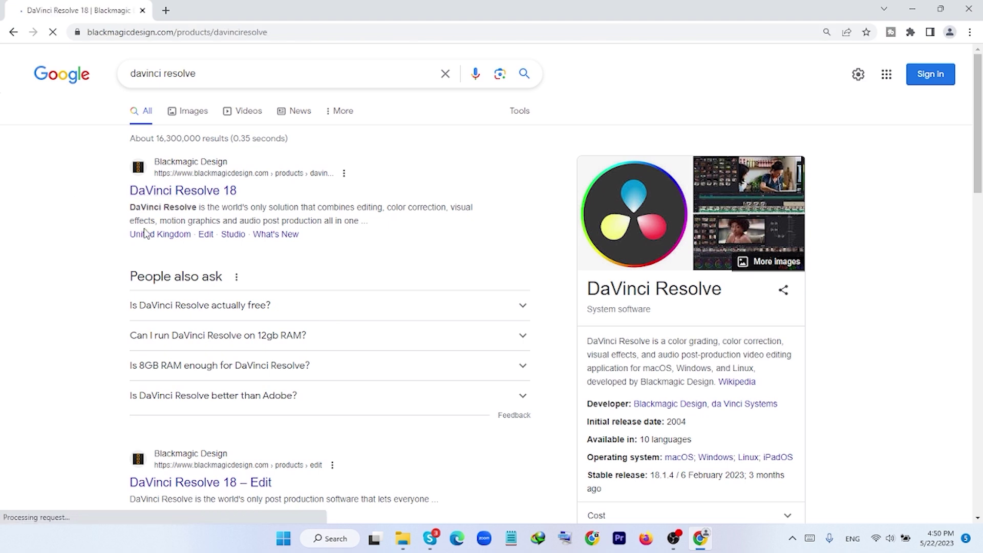
pyautogui.scroll(-1, 244, 266)
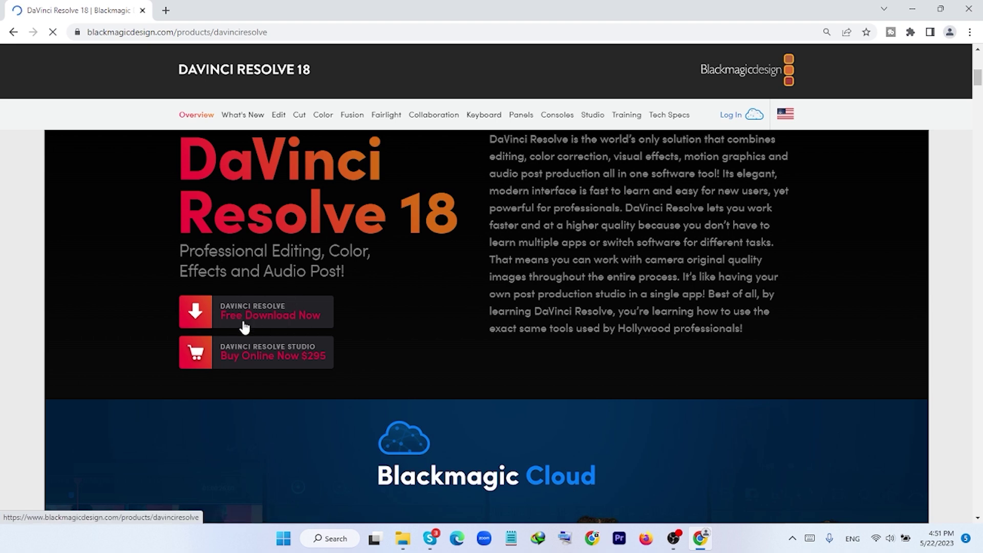
pyautogui.click(276, 328)
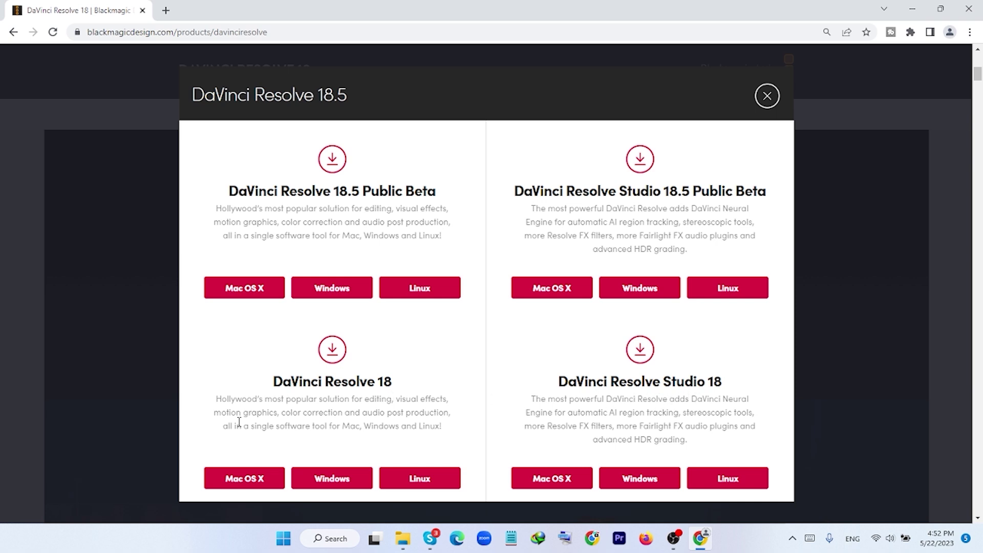
# Step: Choose the Windows build of 18.5 Public Beta and enter the first and last name
pyautogui.click(313, 287)
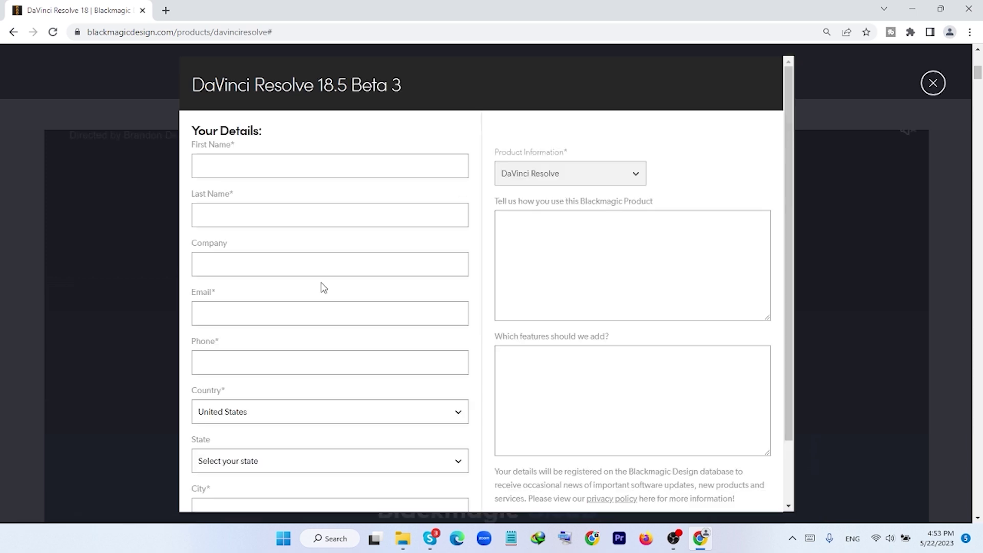
pyautogui.scroll(-2, 355, 202)
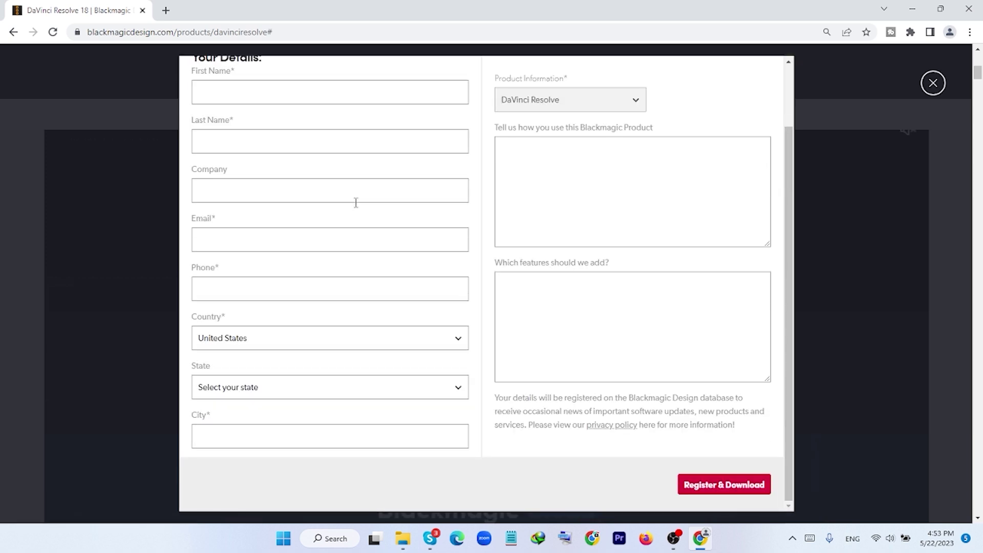
pyautogui.scroll(2, 355, 201)
pyautogui.click(302, 161)
pyautogui.write('techn')
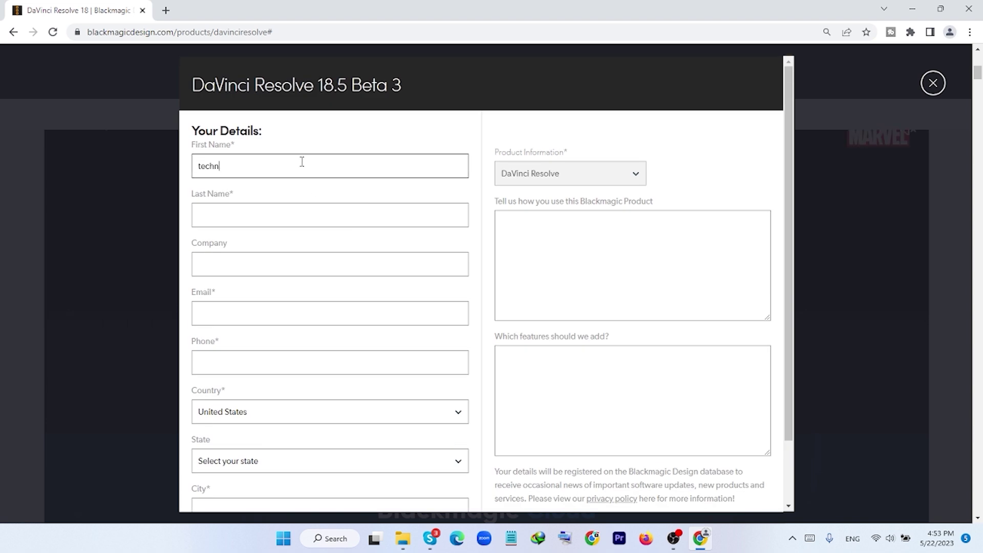
pyautogui.write('ology gyan')
pyautogui.press('Tab')
pyautogui.write('s')
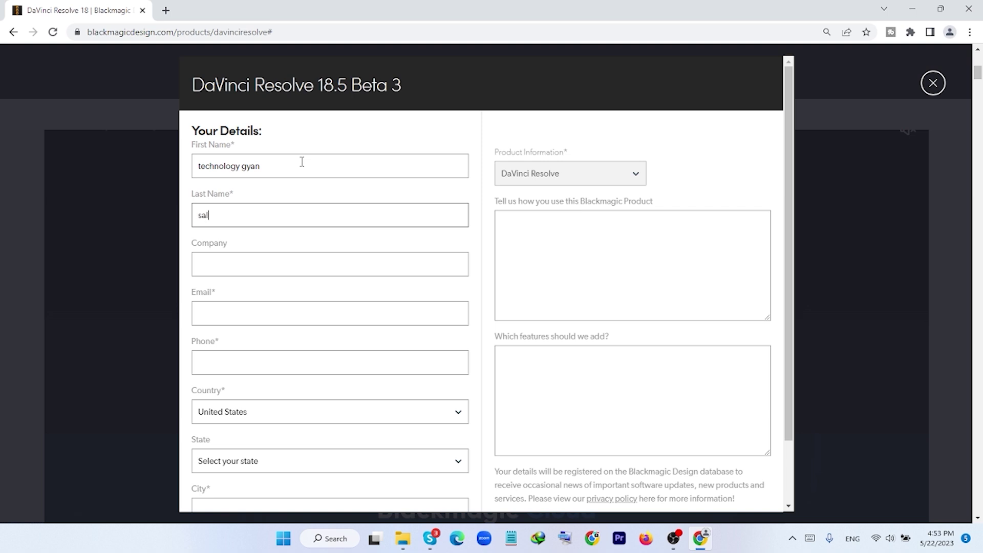
pyautogui.press('BackSpace')
pyautogui.press('BackSpace')
pyautogui.write('lman')
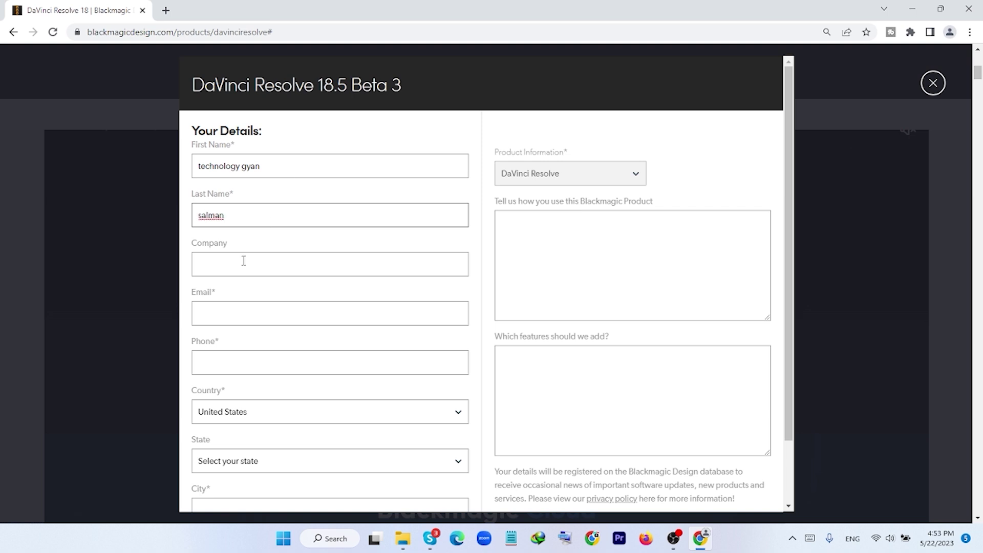
# Step: Fill in the company name, e-mail address and phone number fields
pyautogui.click(244, 260)
pyautogui.write('technolo')
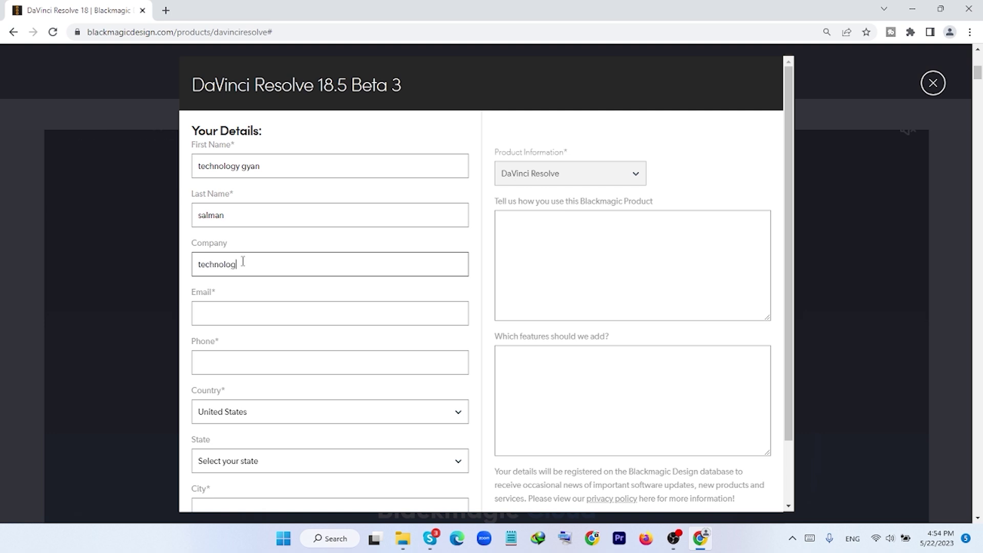
pyautogui.write('gyan sa')
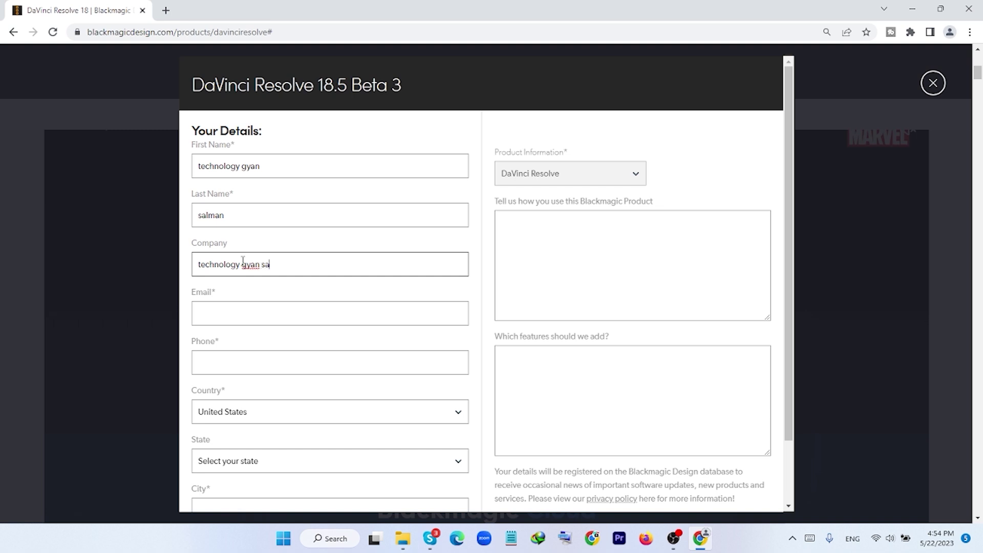
pyautogui.write('lman')
pyautogui.press('Tab')
pyautogui.click(270, 367)
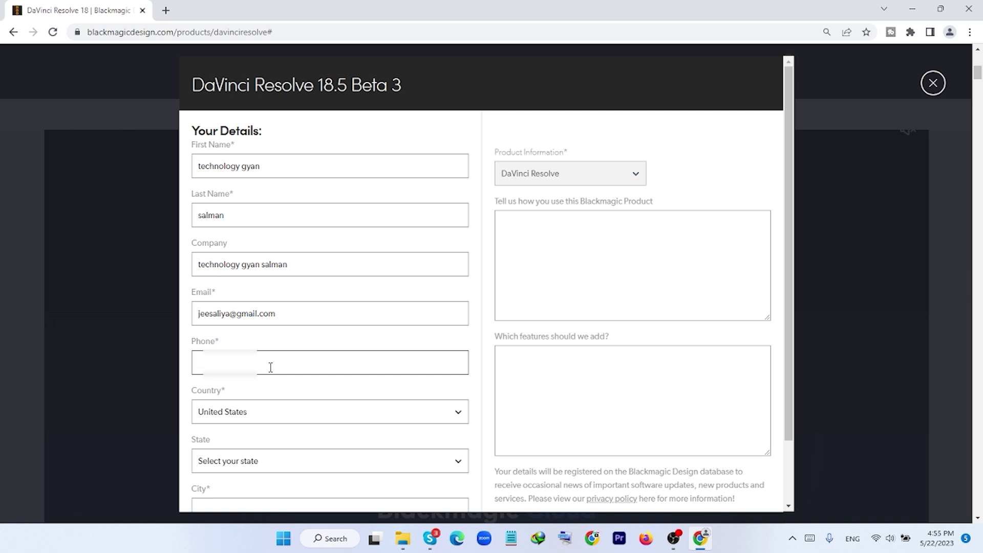
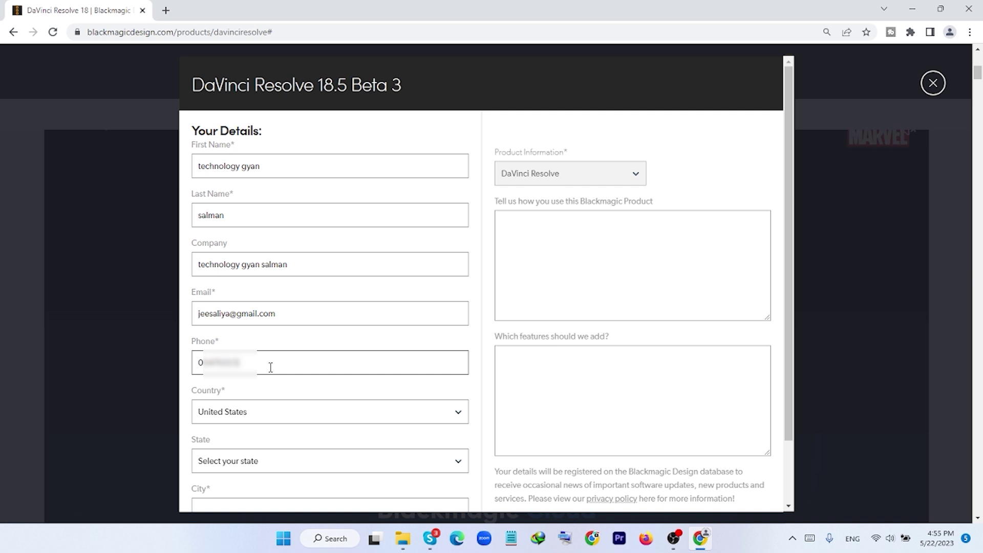
# Step: Set the country to Pakistan, pick a state and enter the city
pyautogui.click(278, 415)
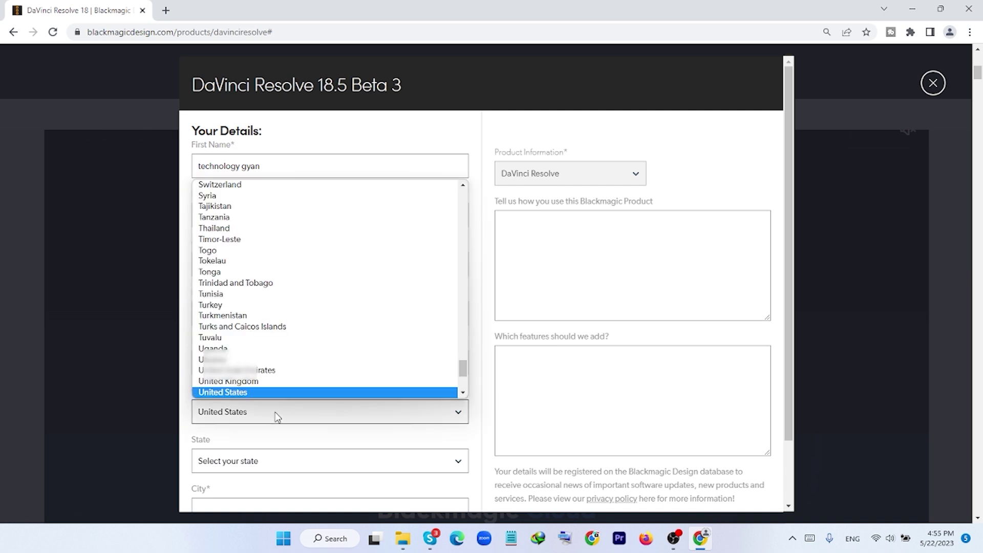
pyautogui.write('p')
pyautogui.press('Return')
pyautogui.click(277, 460)
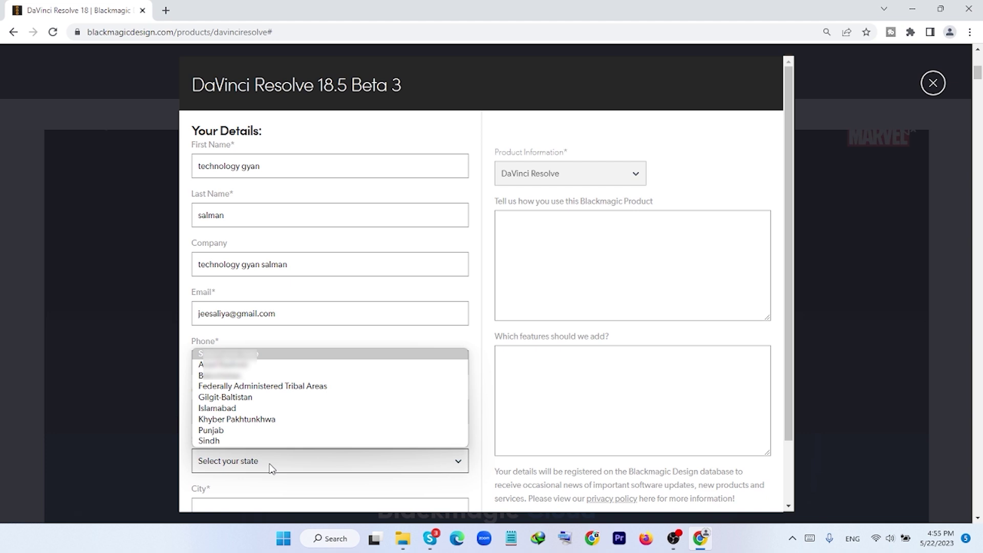
pyautogui.click(398, 506)
pyautogui.write('laho')
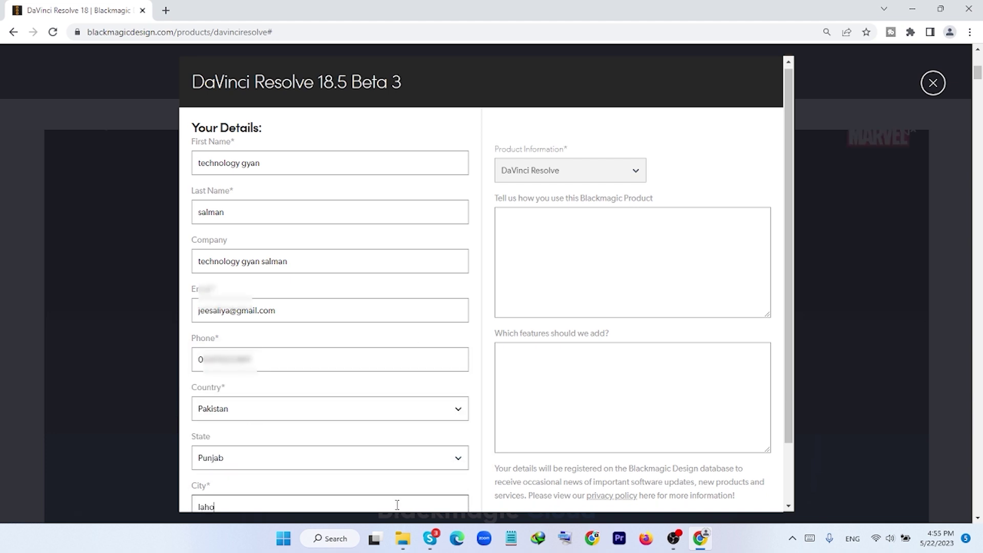
pyautogui.write('re')
pyautogui.moveTo(791, 271)
pyautogui.mouseDown()
pyautogui.moveTo(808, 432)
pyautogui.moveTo(791, 243)
pyautogui.mouseUp()
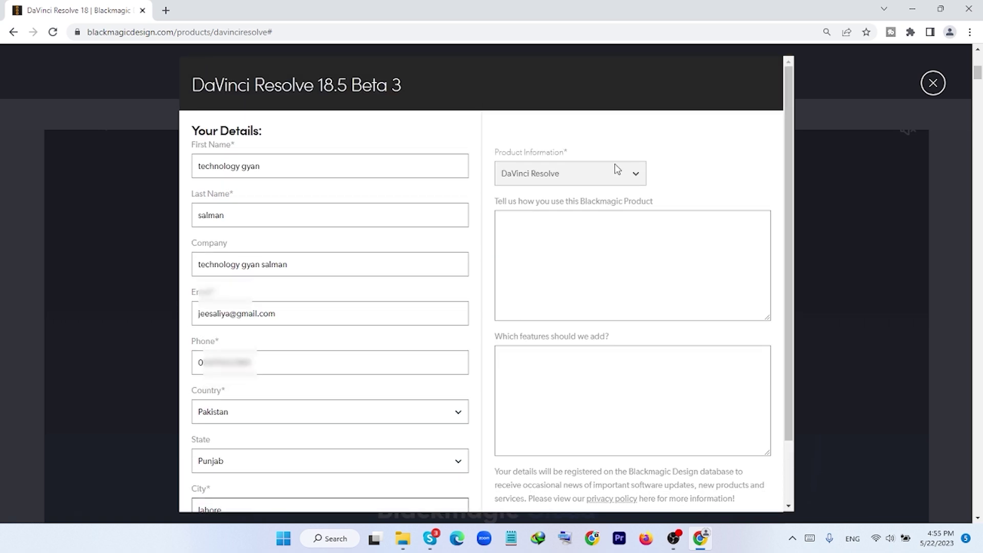
# Step: Write 'awesome blackmagic product' in the product usage box, fixing typos
pyautogui.click(659, 231)
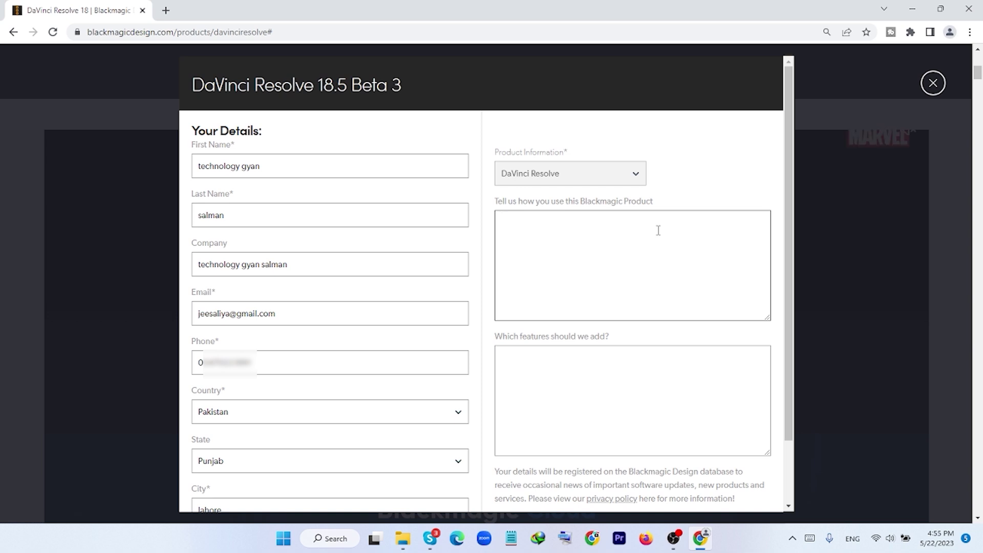
pyautogui.write('a')
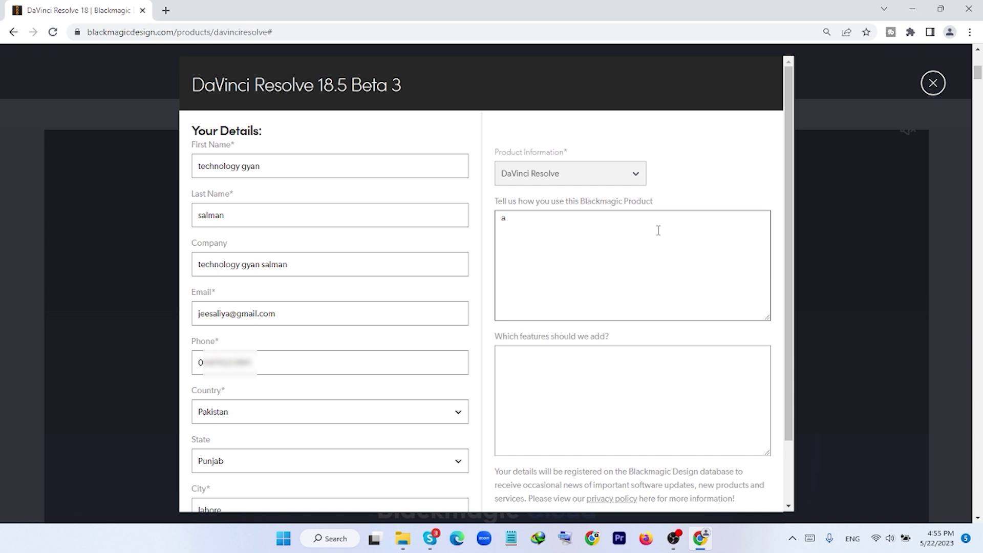
pyautogui.write('awesome')
pyautogui.write('blaack')
pyautogui.press('BackSpace')
pyautogui.press('BackSpace')
pyautogui.write('c')
pyautogui.press('BackSpace')
pyautogui.press('BackSpace')
pyautogui.write('ckmagic product')
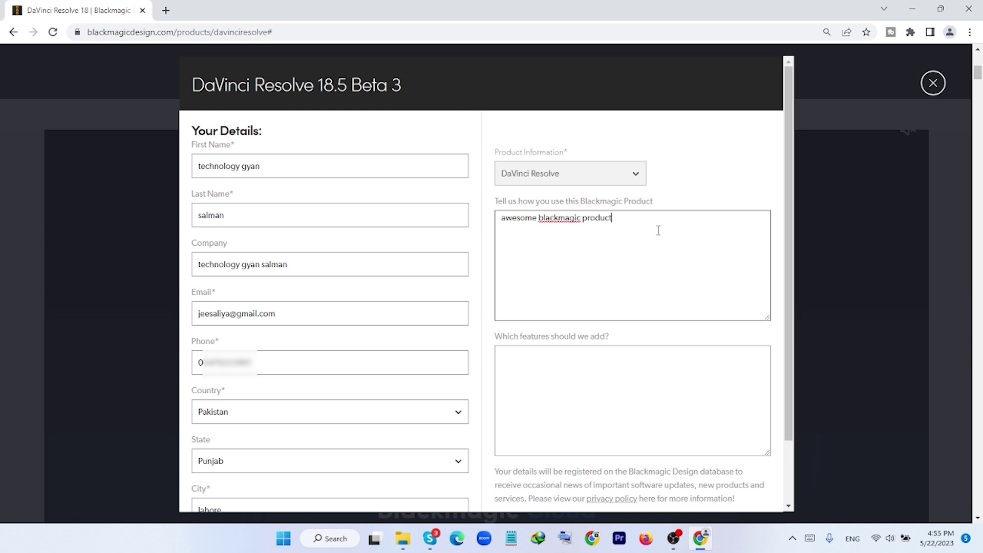
# Step: Review the form and submit it with Register & Download
pyautogui.click(578, 385)
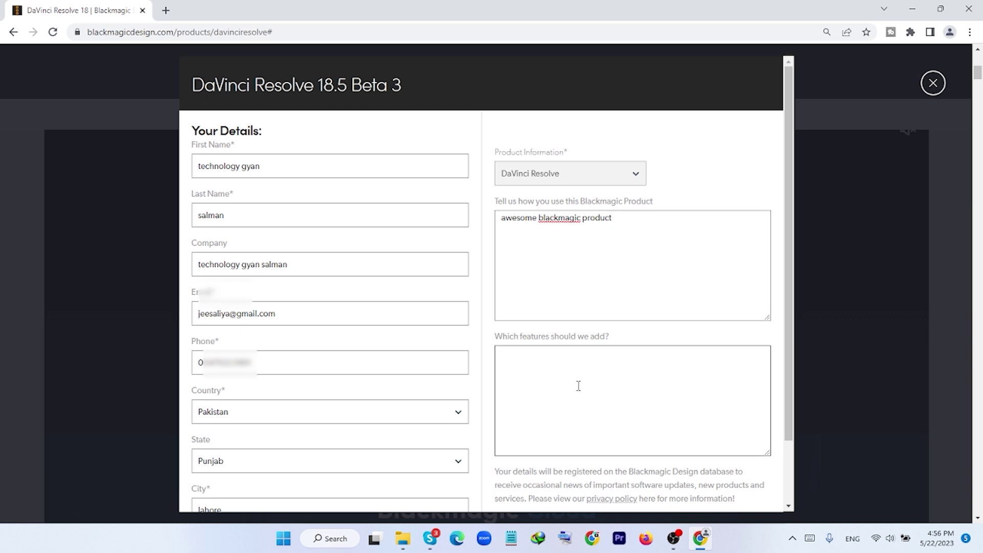
pyautogui.click(631, 213)
pyautogui.hotkey('ctrl', 'a')
pyautogui.scroll(-2, 654, 259)
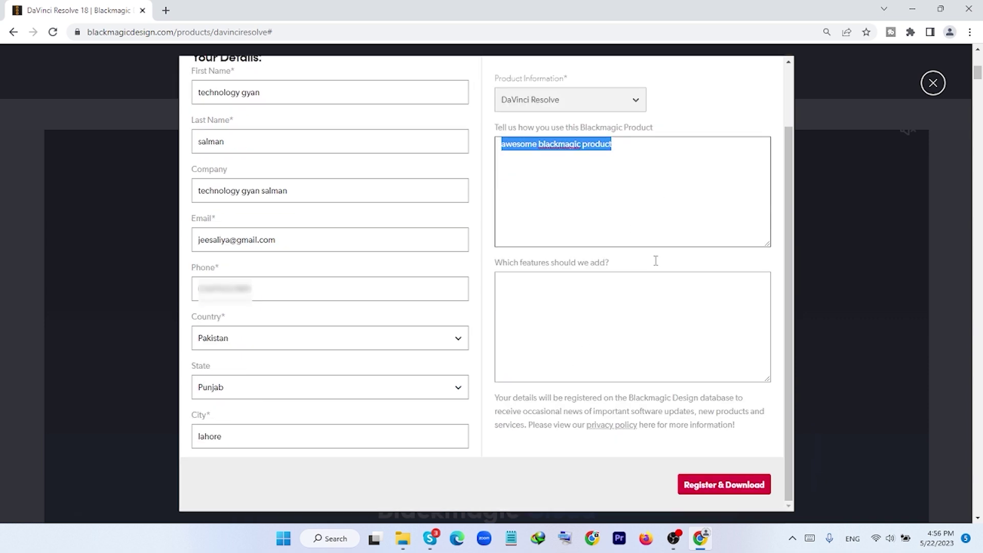
pyautogui.click(605, 322)
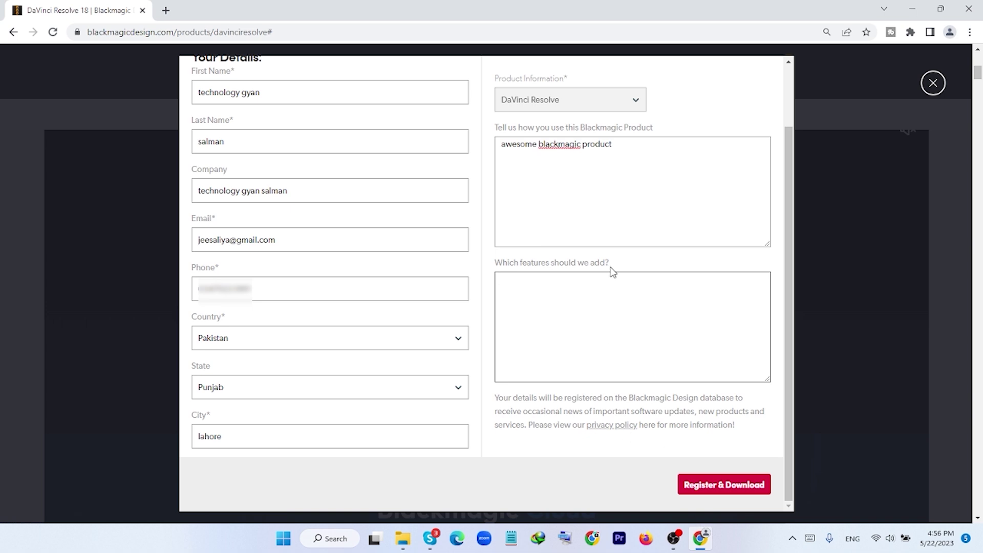
pyautogui.click(723, 484)
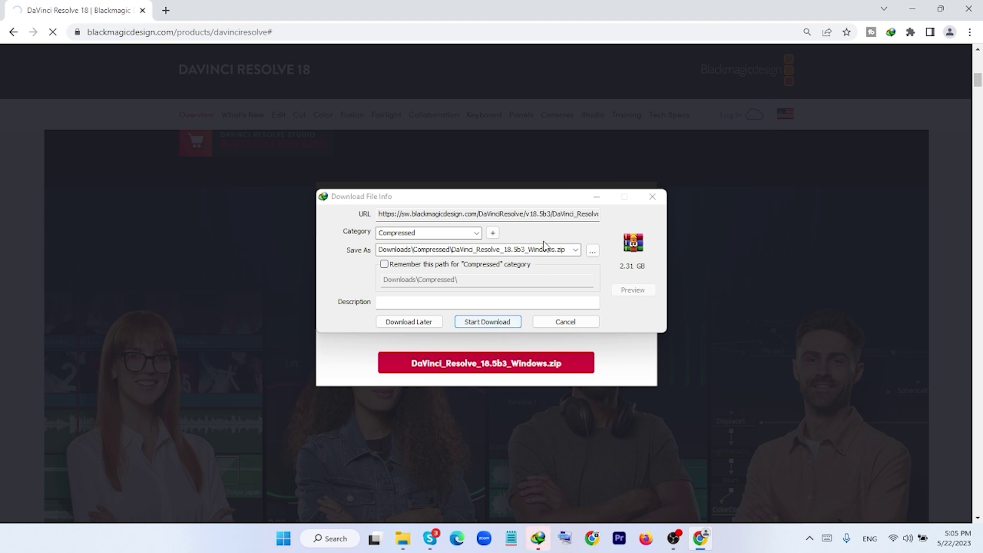
# Step: Start downloading DaVinci_Resolve_18.5b3_Windows.zip in Internet Download Manager
pyautogui.click(506, 326)
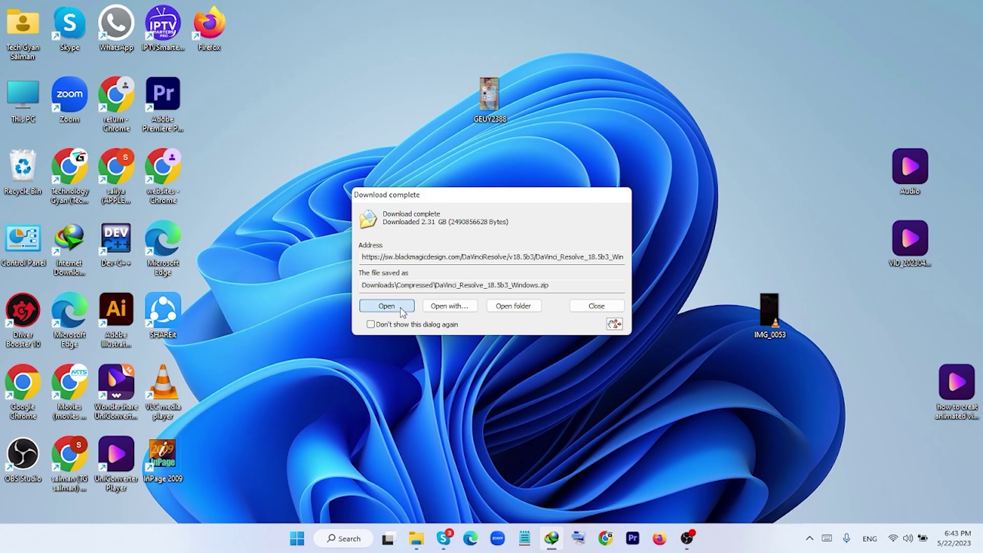
# Step: Open the downloaded zip, launch the DaVinci Resolve installer and install the checked components
pyautogui.click(402, 309)
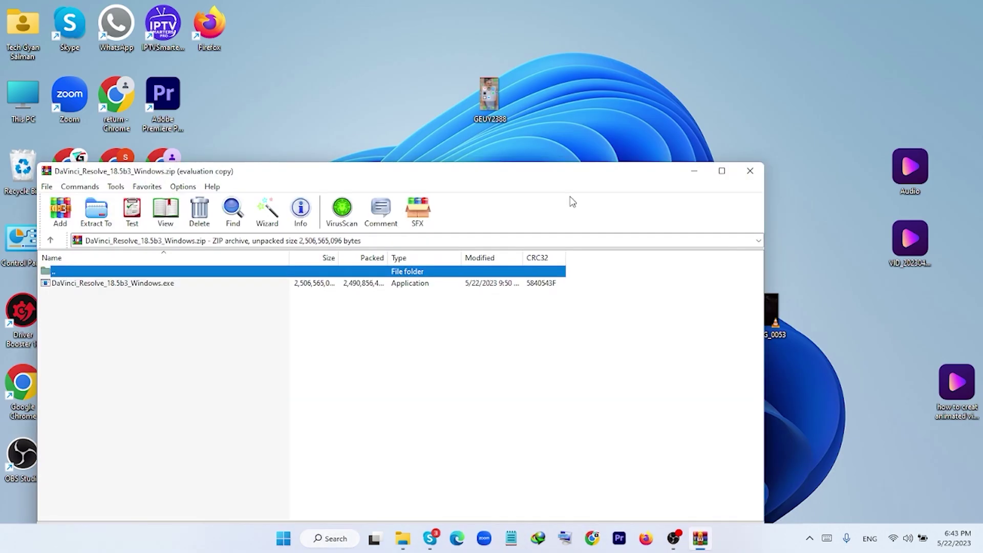
pyautogui.click(555, 267)
pyautogui.doubleClick(119, 122)
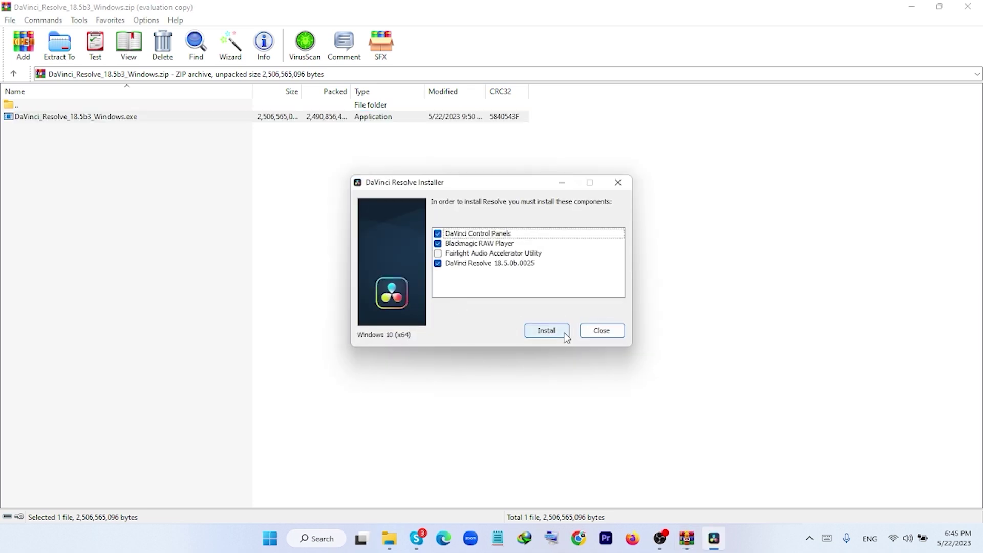
pyautogui.click(565, 334)
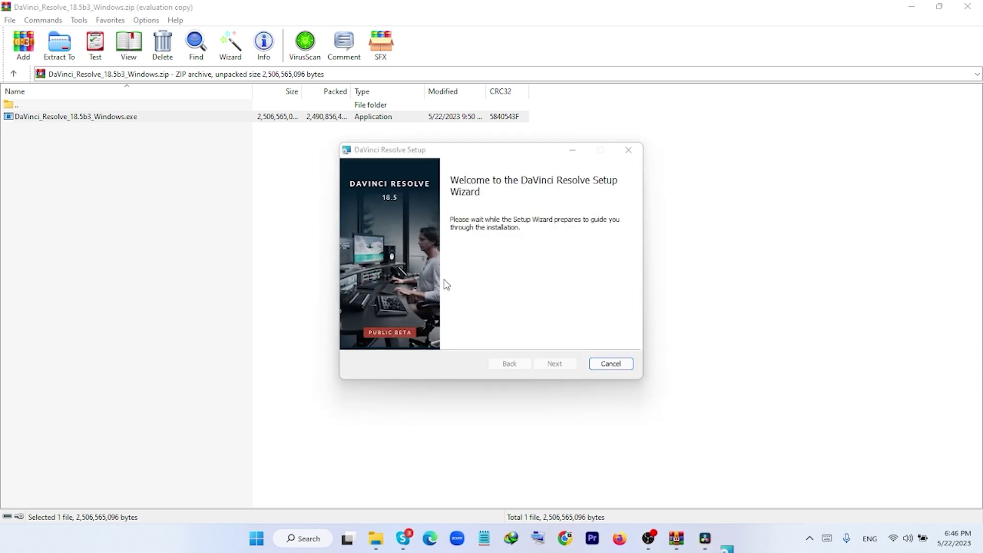
# Step: Complete the setup wizard with the licence accepted and default folder, declining a restart
pyautogui.click(557, 363)
pyautogui.click(360, 335)
pyautogui.click(558, 362)
pyautogui.click(558, 362)
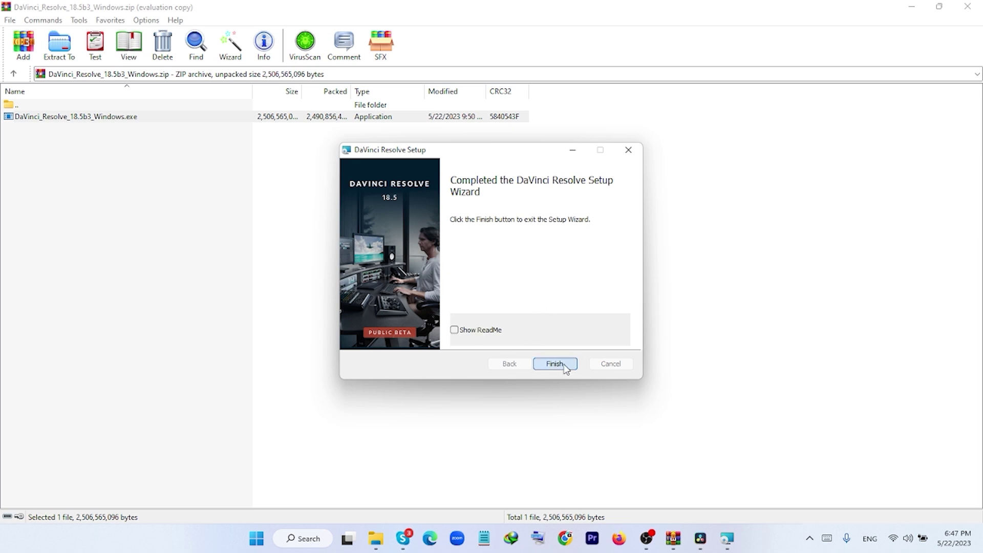
pyautogui.click(565, 364)
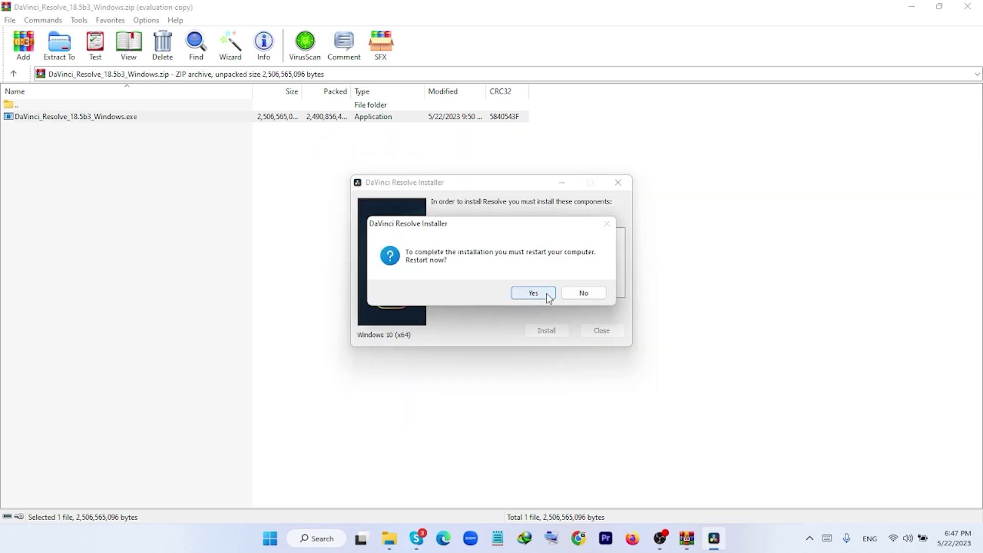
pyautogui.click(593, 293)
pyautogui.click(527, 294)
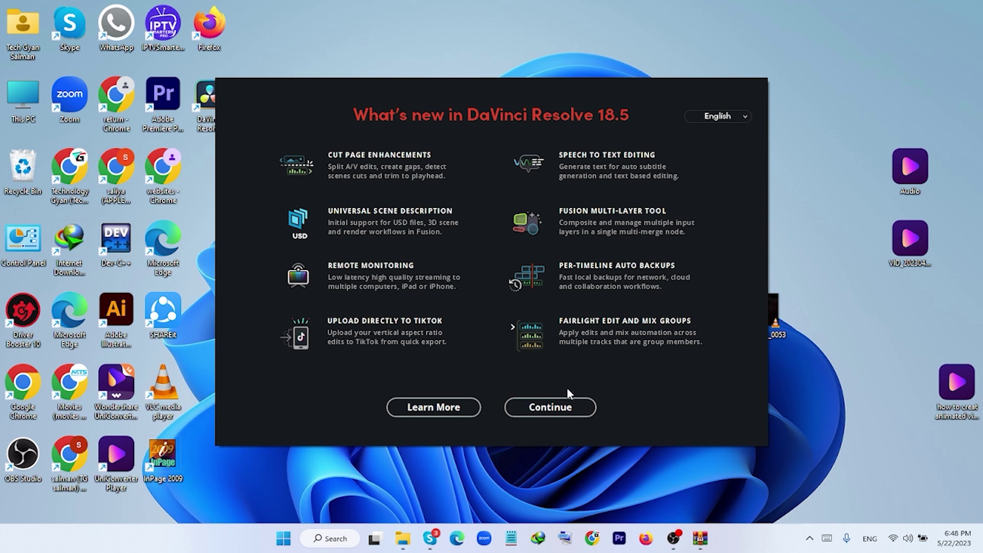
# Step: Continue past the what's-new screen, skip setup, and allow Resolve through the firewall
pyautogui.click(586, 409)
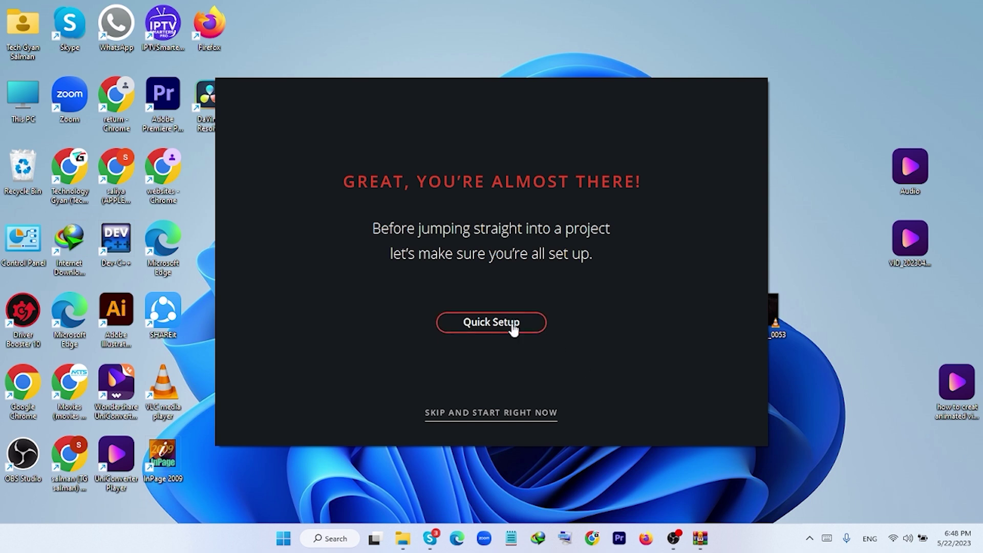
pyautogui.click(536, 414)
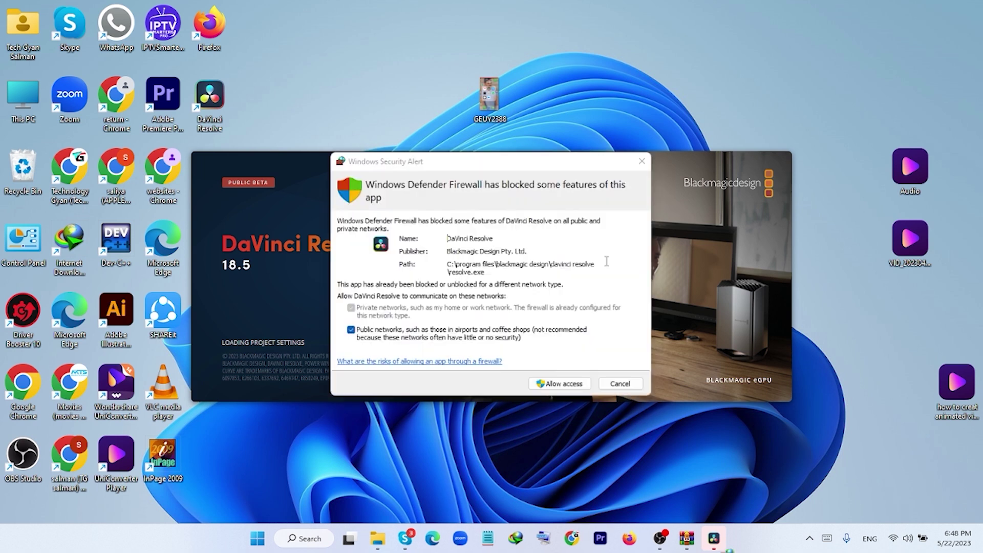
pyautogui.click(568, 390)
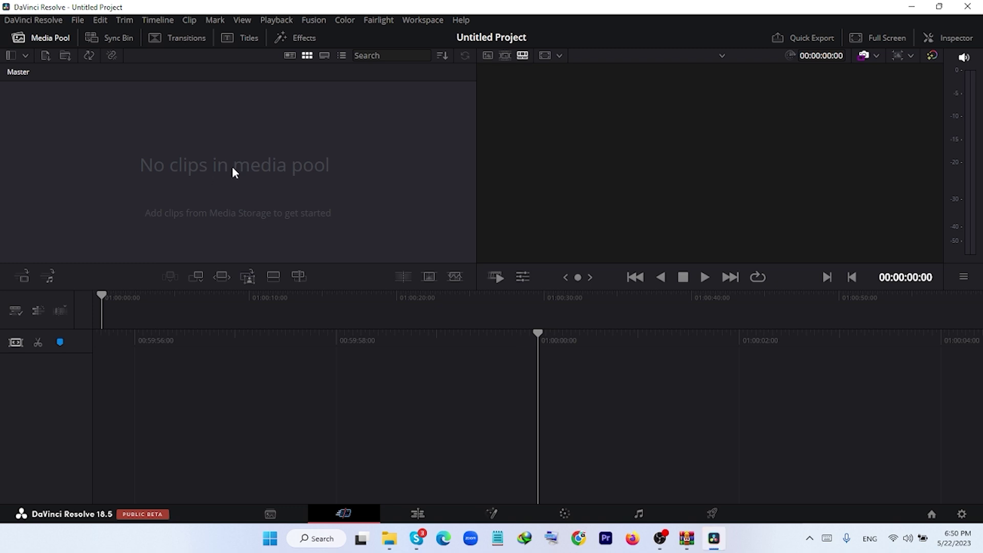
# Step: Import the How To Convert Number to Text clip, keep the frame rate, and drop it onto Timeline 1
pyautogui.rightClick(244, 176)
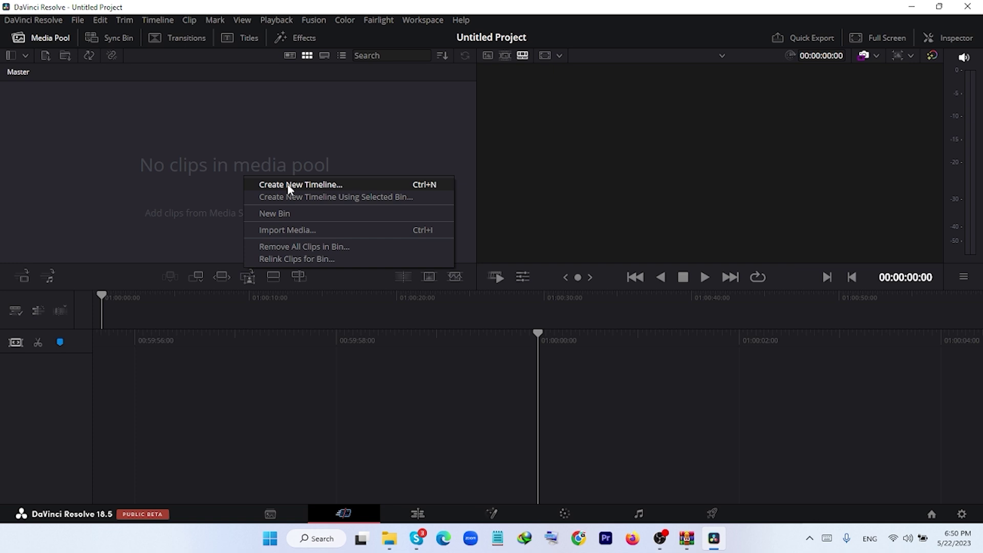
pyautogui.click(300, 228)
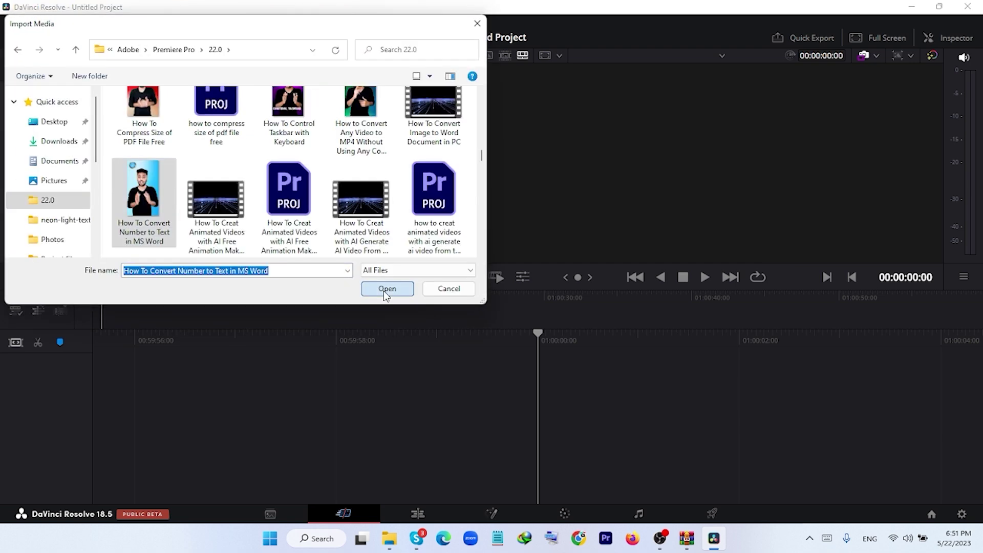
pyautogui.click(384, 290)
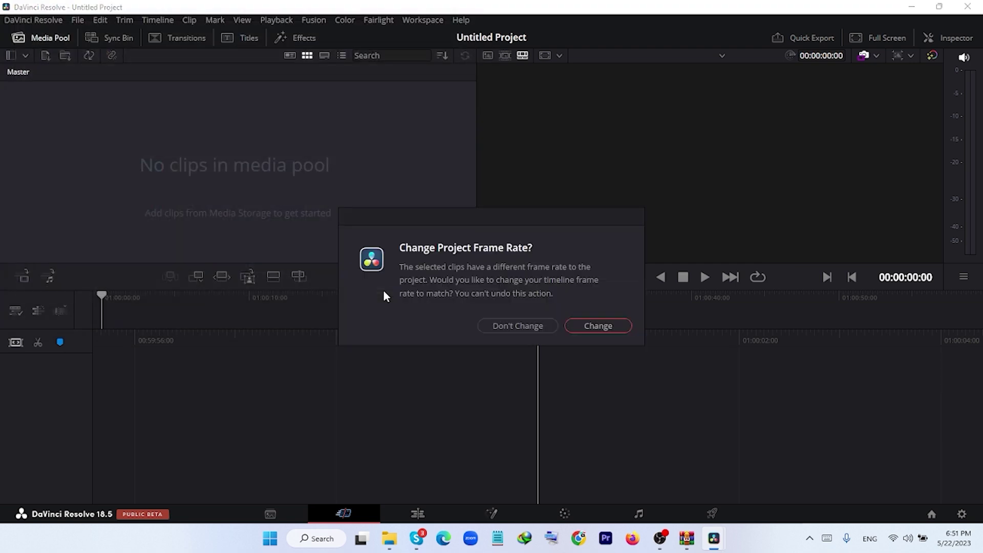
pyautogui.click(521, 326)
pyautogui.moveTo(43, 107); pyautogui.dragTo(163, 396)
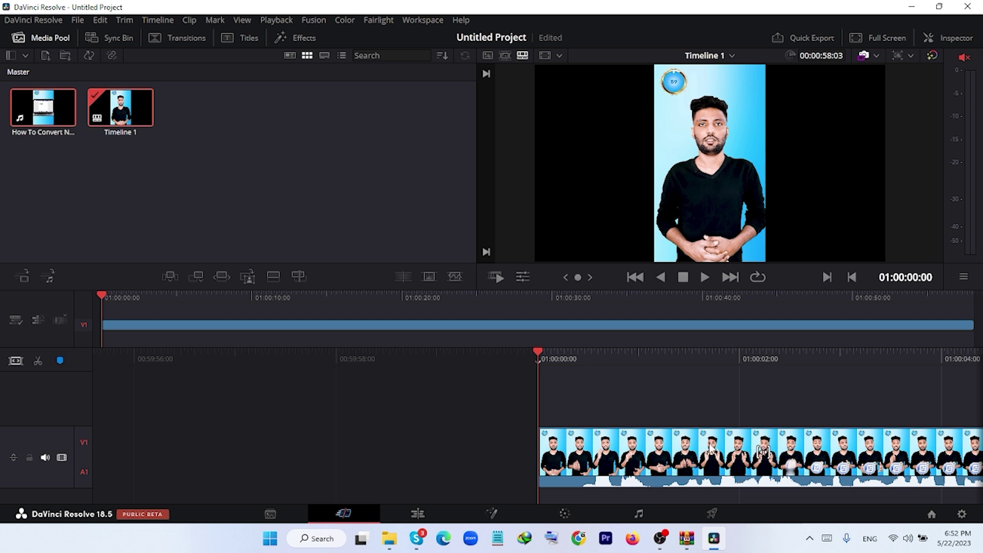
# Step: Scrub the timeline clip to 01:00:03:02 to preview it, then go to the Edit page
pyautogui.click(657, 459)
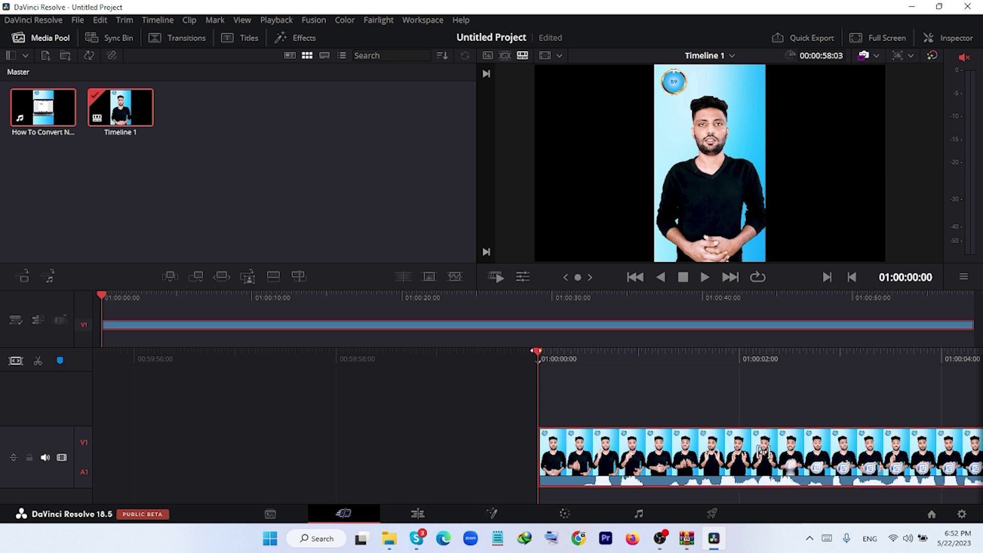
pyautogui.click(612, 418)
pyautogui.moveTo(539, 356); pyautogui.dragTo(238, 380)
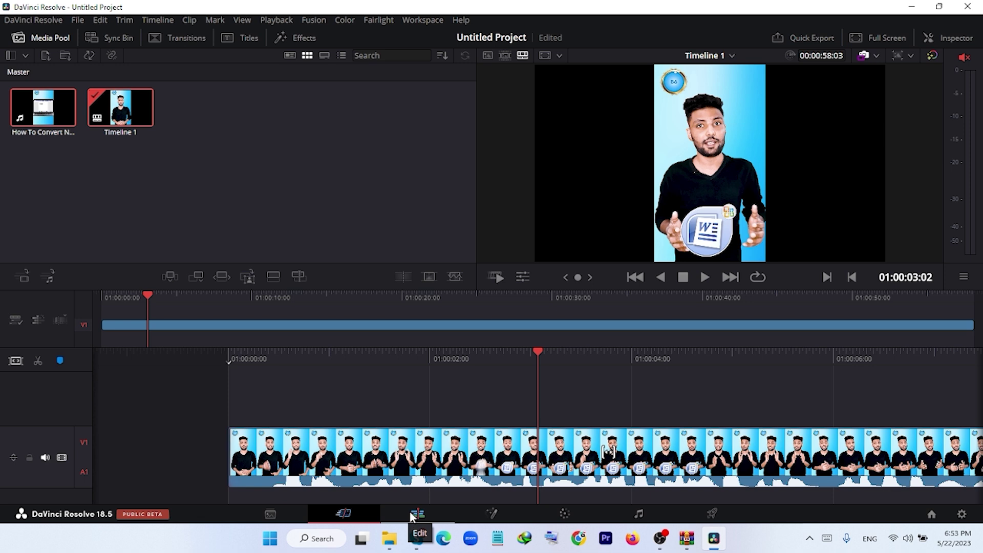
pyautogui.click(411, 514)
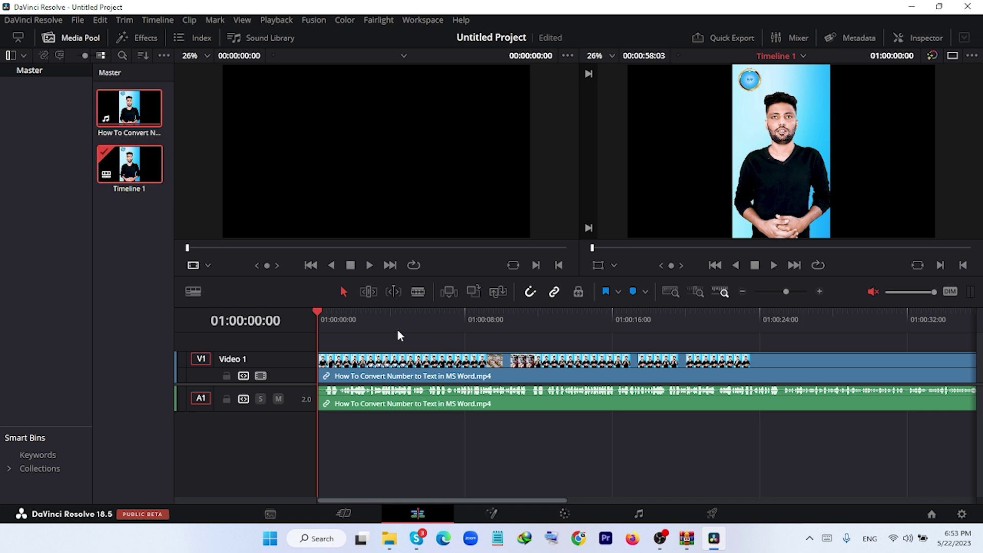
# Step: Scrub the clip up to about 01:00:20:00 and back, select it, then move to Fusion
pyautogui.moveTo(321, 308)
pyautogui.mouseDown()
pyautogui.moveTo(510, 321)
pyautogui.moveTo(463, 321)
pyautogui.mouseUp()
pyautogui.moveTo(593, 318)
pyautogui.mouseDown()
pyautogui.moveTo(629, 362)
pyautogui.moveTo(686, 360)
pyautogui.mouseUp()
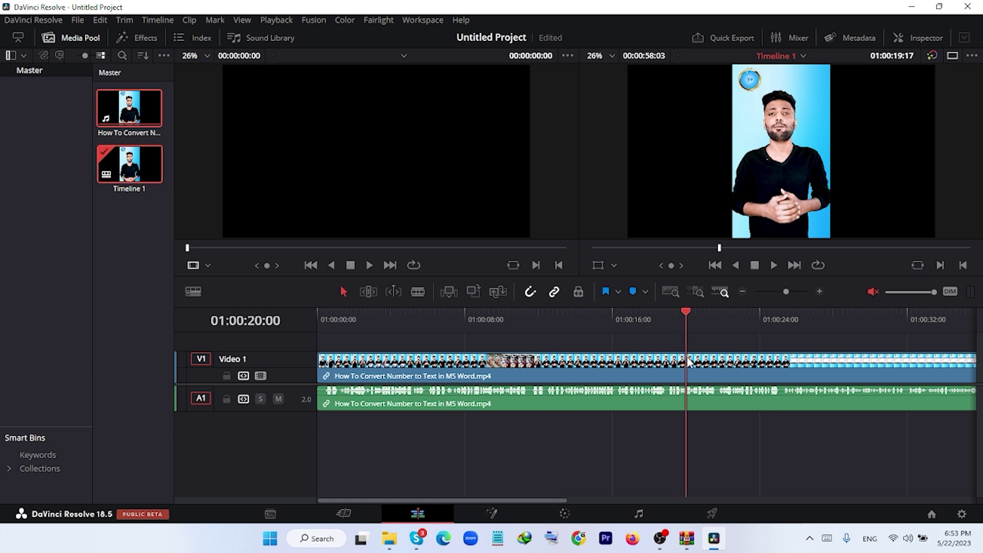
pyautogui.moveTo(687, 360); pyautogui.dragTo(441, 362)
pyautogui.click(431, 366)
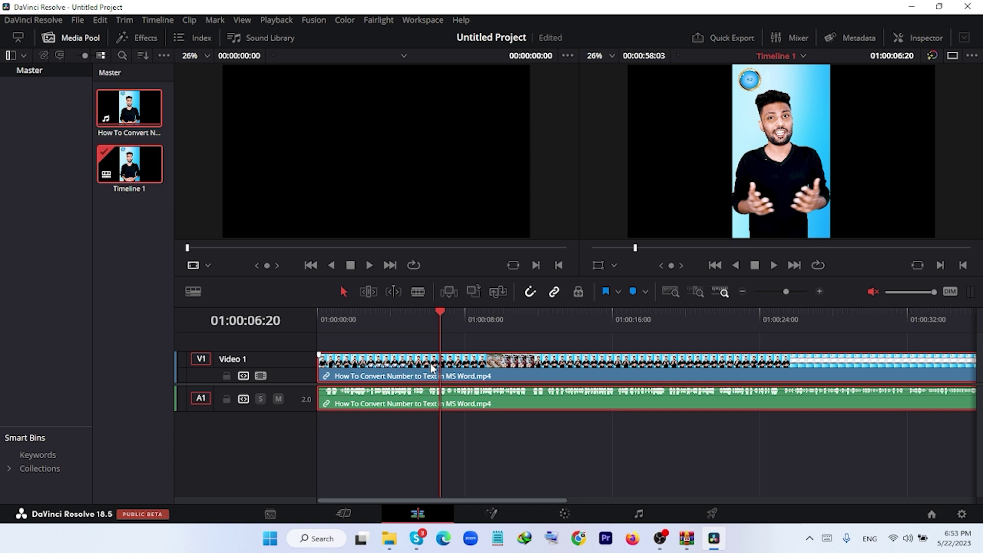
pyautogui.click(494, 513)
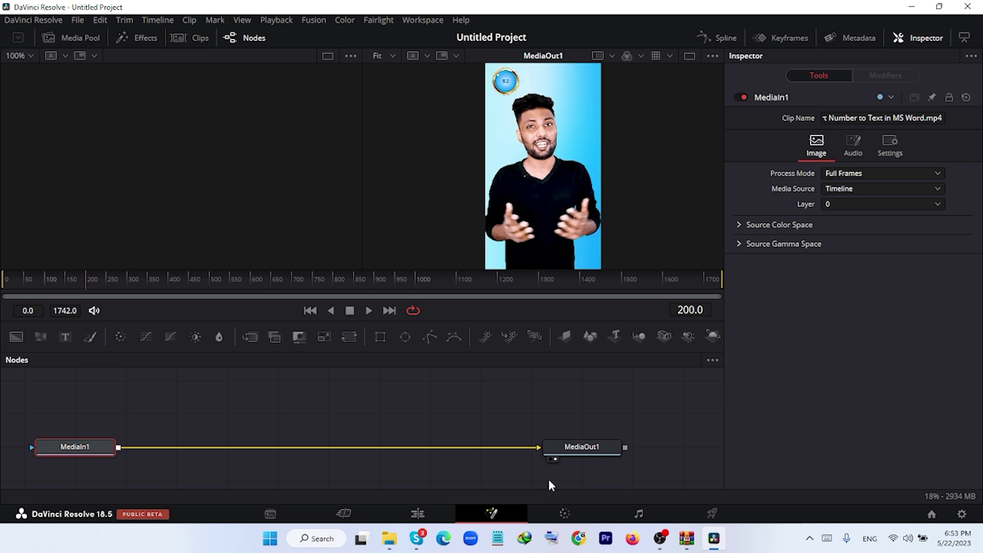
# Step: Check MediaIn1's Audio and Image settings, then move to the Color page with the playhead at 01:00:01:04
pyautogui.click(863, 152)
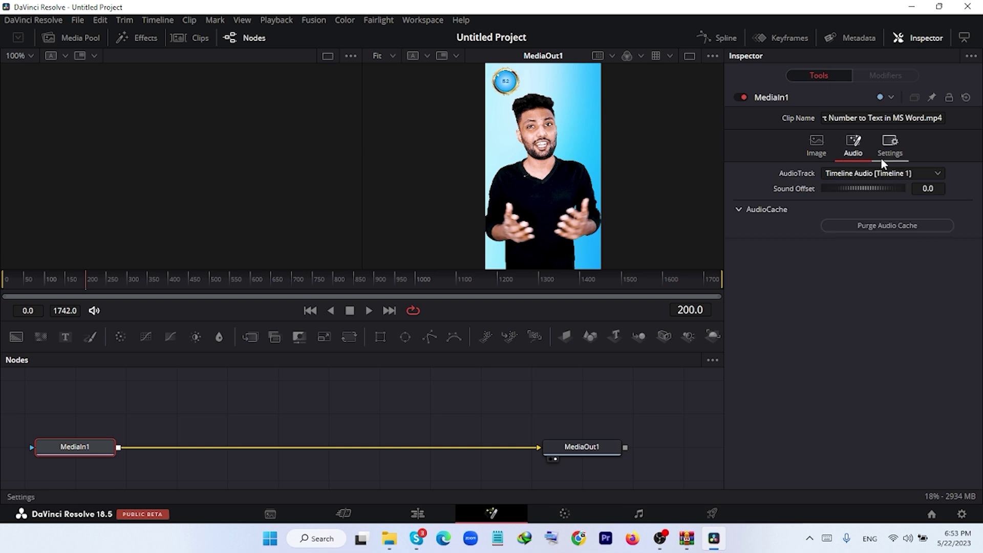
pyautogui.click(816, 149)
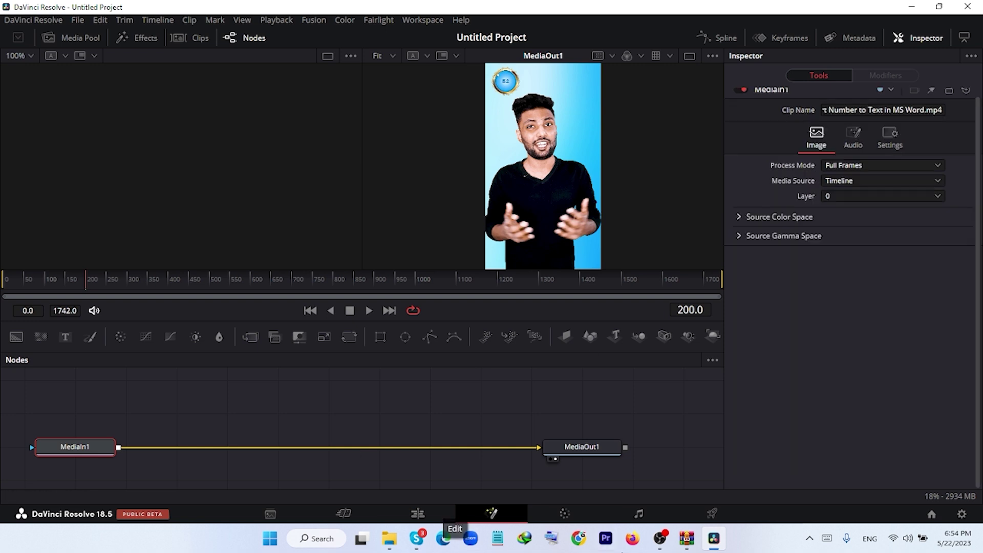
pyautogui.click(565, 514)
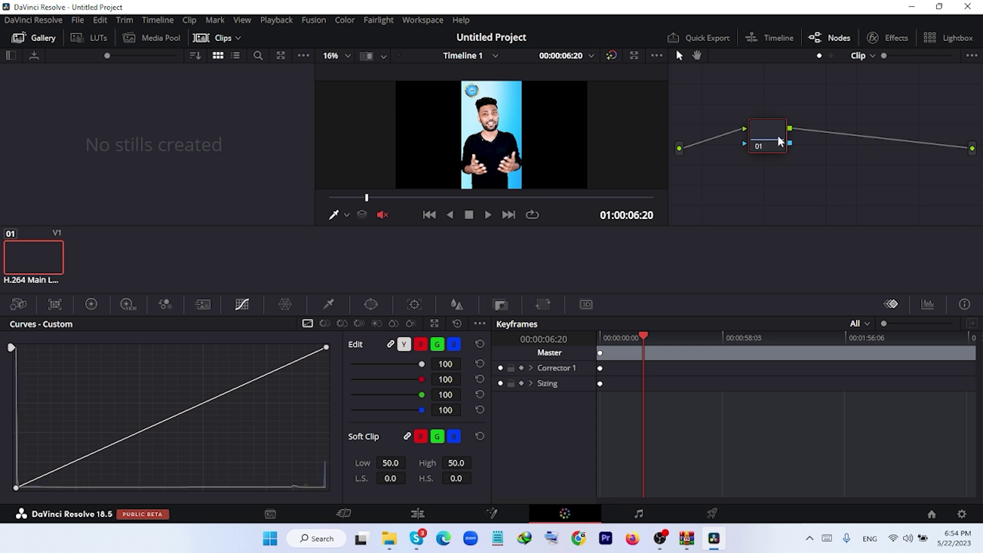
pyautogui.moveTo(645, 338)
pyautogui.mouseDown()
pyautogui.moveTo(713, 351)
pyautogui.moveTo(607, 362)
pyautogui.mouseUp()
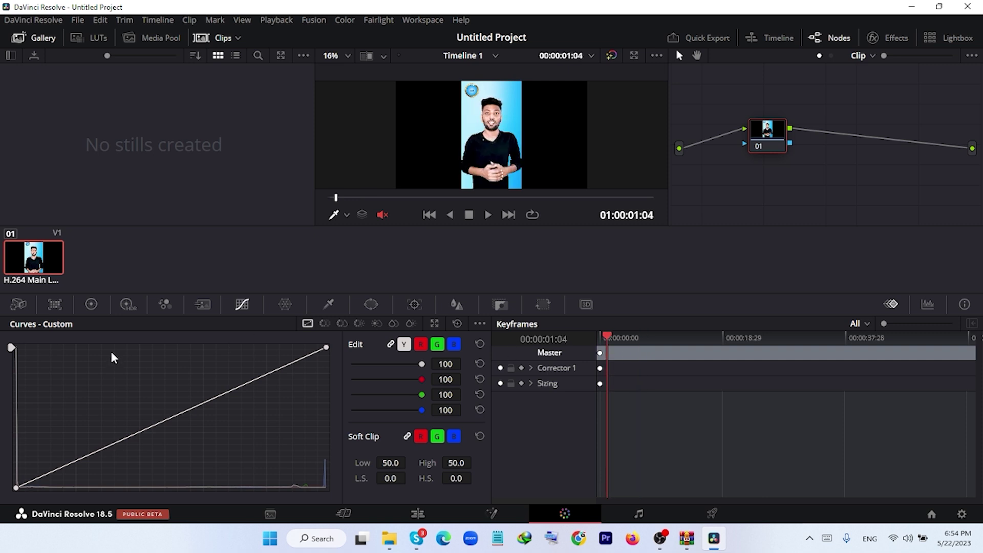
# Step: Switch to the Fairlight page to view the clip's left and right channels on track A1
pyautogui.click(640, 513)
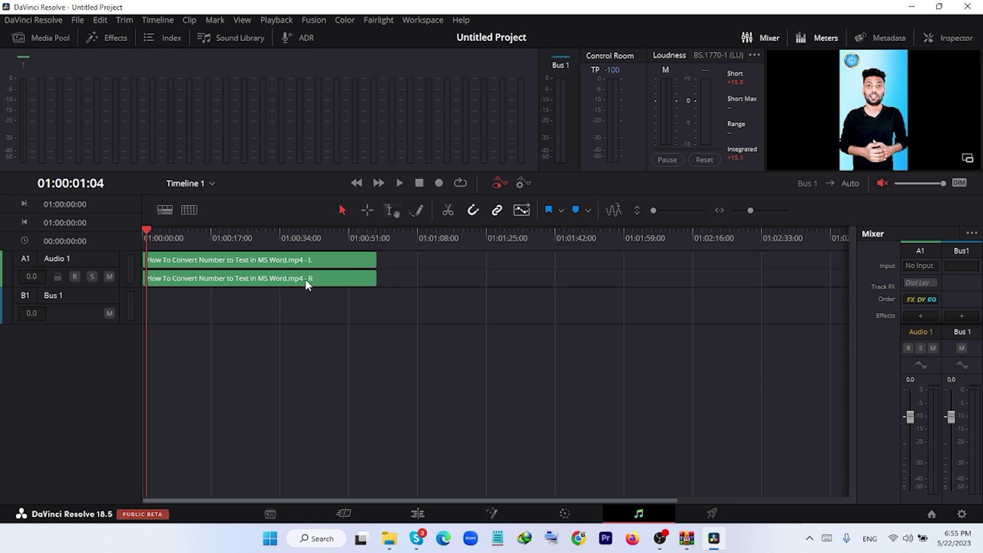
# Step: On the Deliver page, confirm QuickTime as the format and H.264 as the codec
pyautogui.click(713, 511)
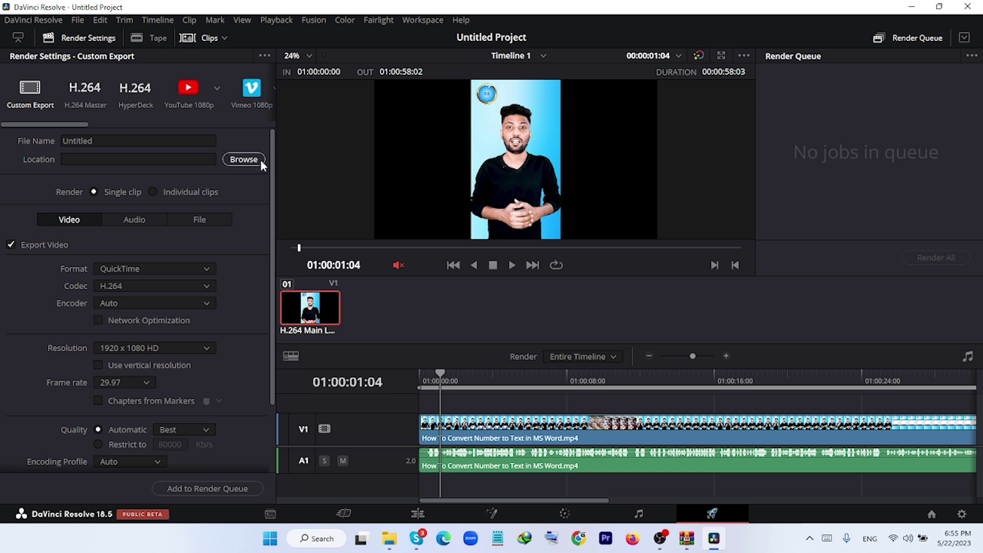
pyautogui.click(210, 272)
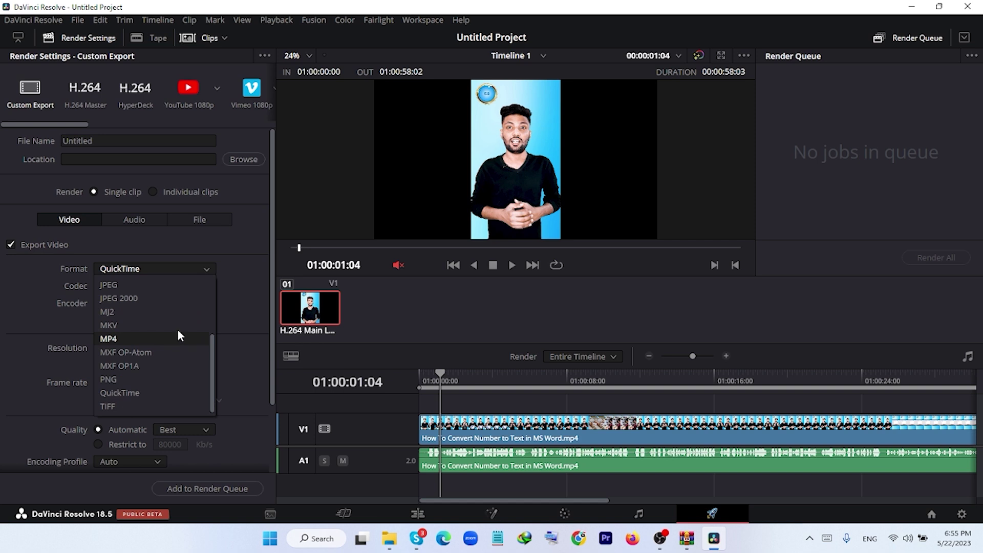
pyautogui.click(245, 251)
pyautogui.click(185, 287)
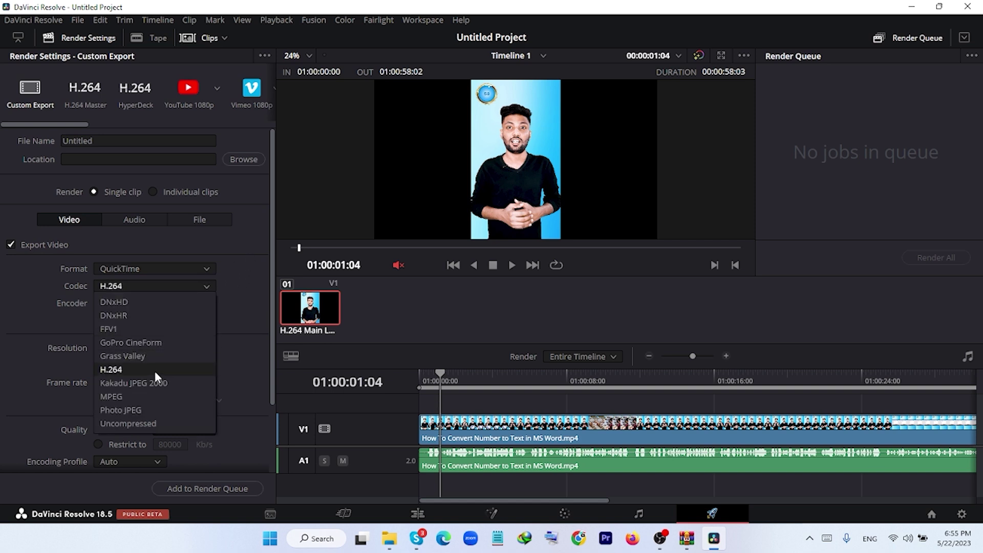
pyautogui.click(263, 285)
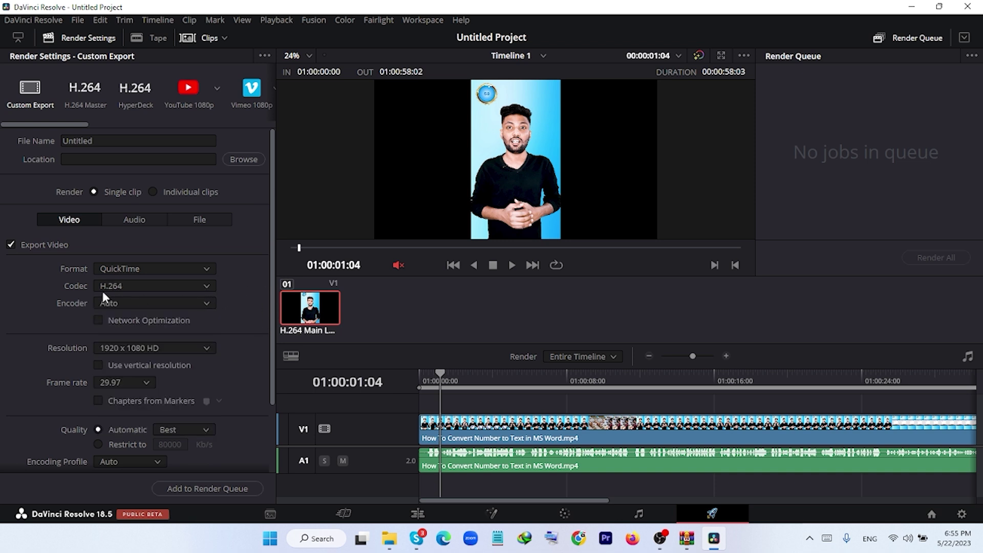
# Step: Keep the 1920 x 1080 HD resolution and add the export to the render queue
pyautogui.click(207, 348)
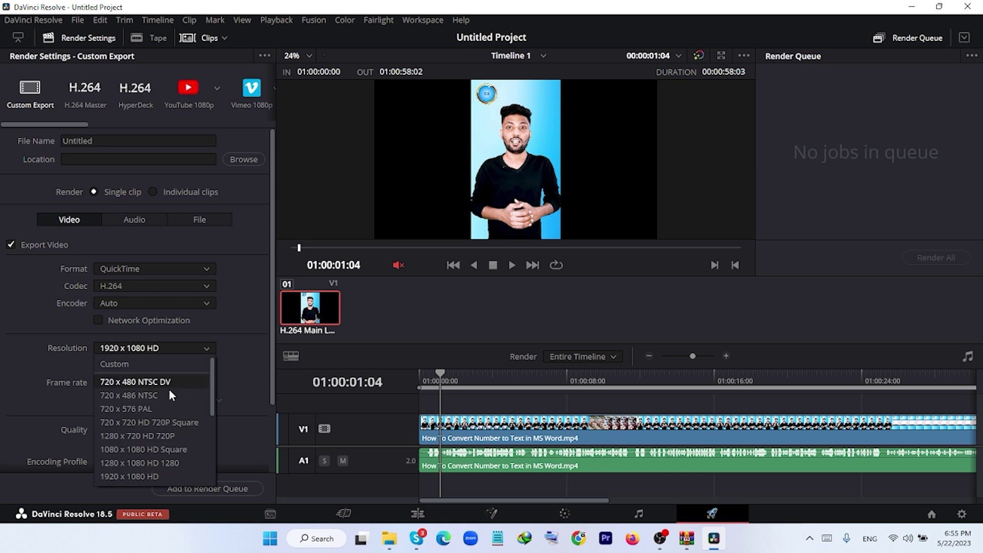
pyautogui.scroll(-2, 169, 393)
pyautogui.scroll(-2, 167, 393)
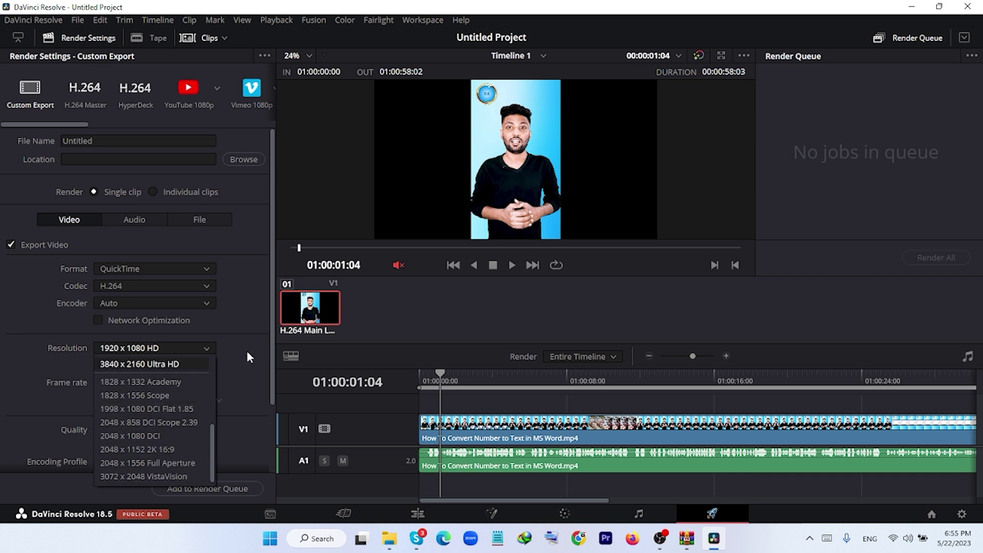
pyautogui.scroll(3, 164, 426)
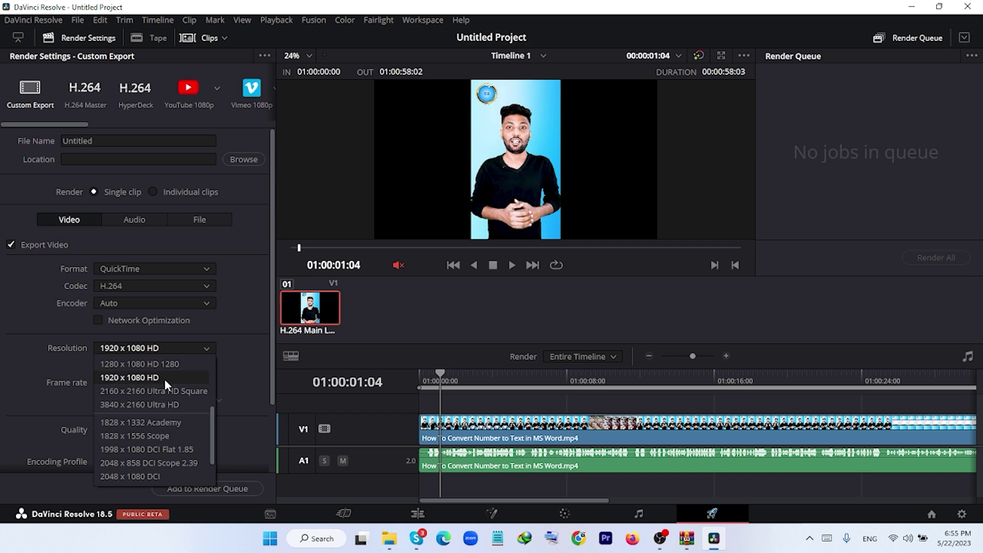
pyautogui.scroll(3, 215, 375)
pyautogui.scroll(-3, 174, 386)
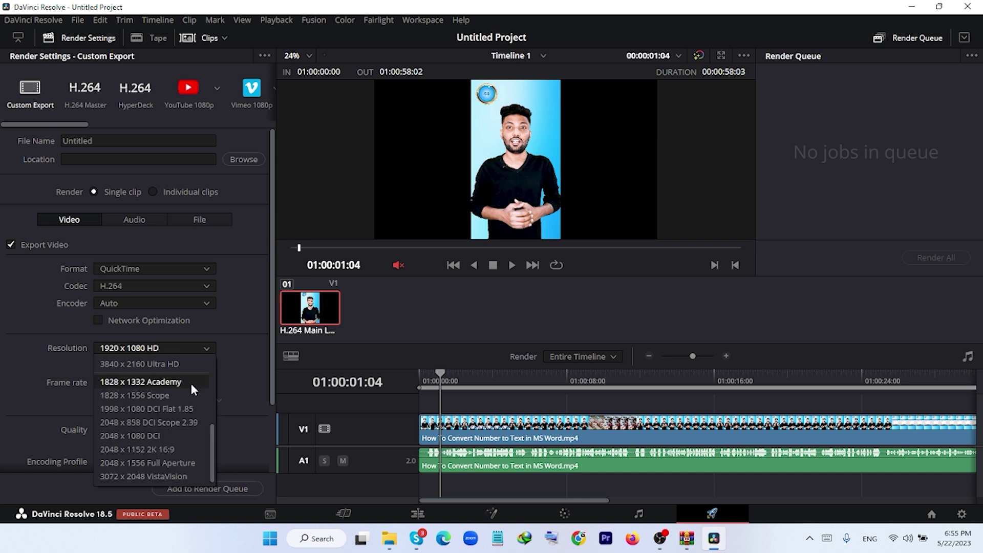
pyautogui.click(242, 318)
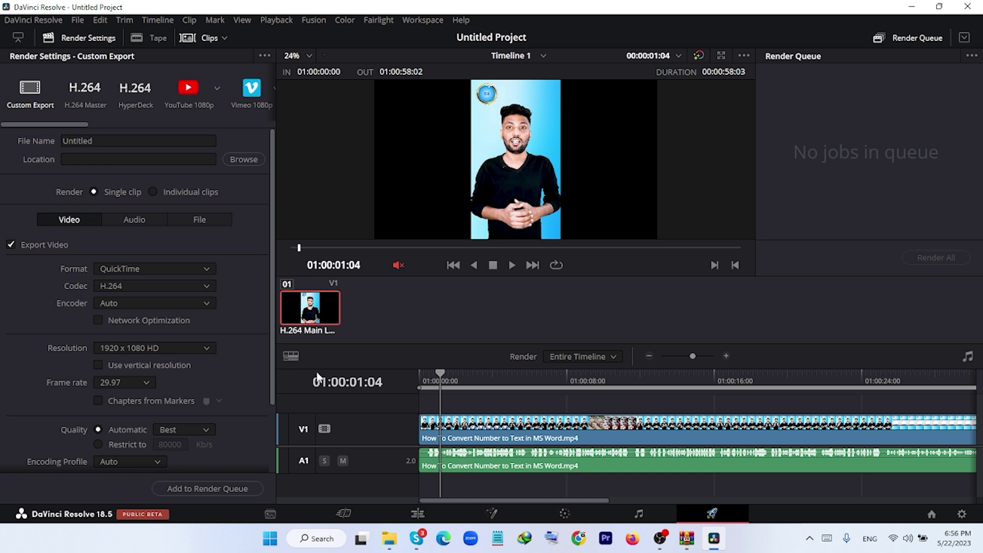
pyautogui.click(213, 489)
# Step: Save Untitled.mov to the Videos folder as Job 1 and run Render All
pyautogui.click(373, 288)
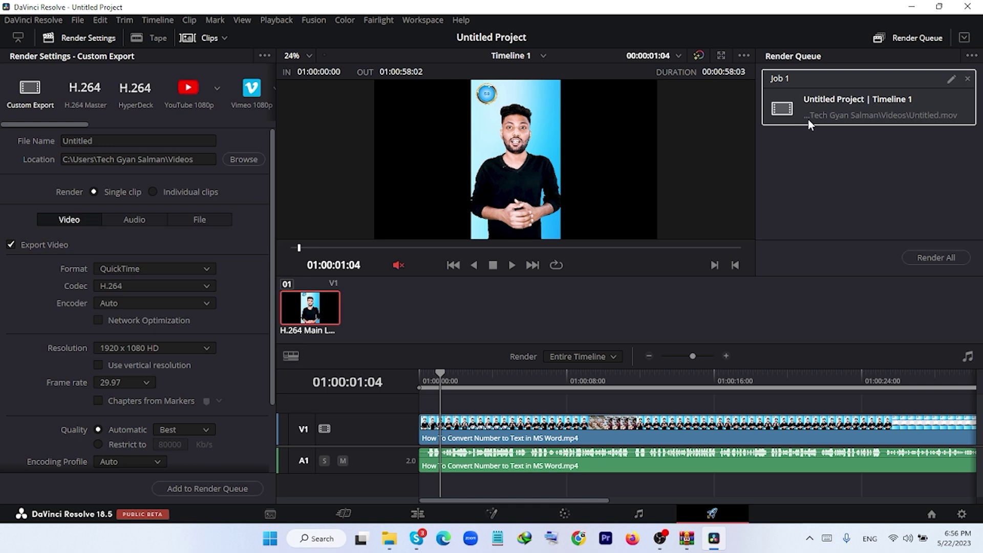
pyautogui.click(934, 257)
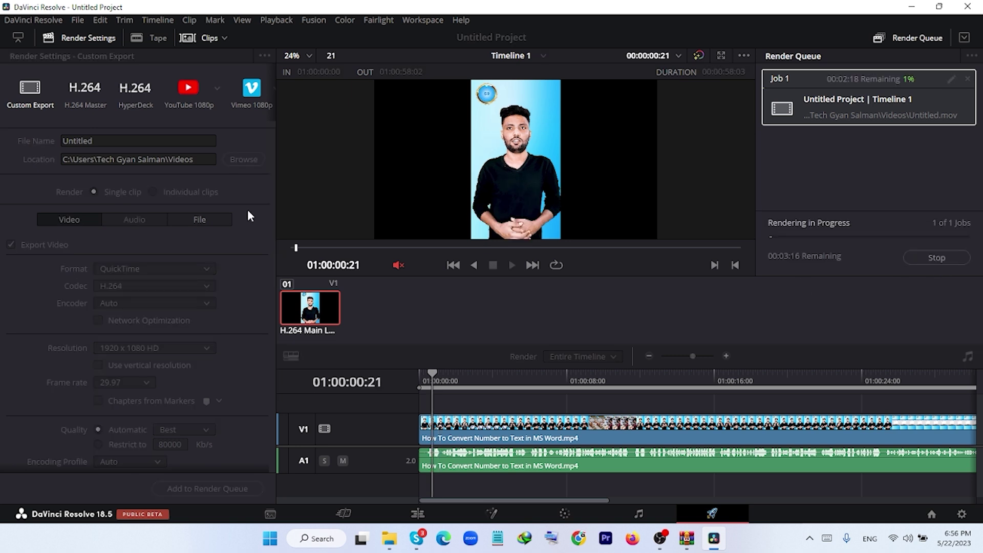